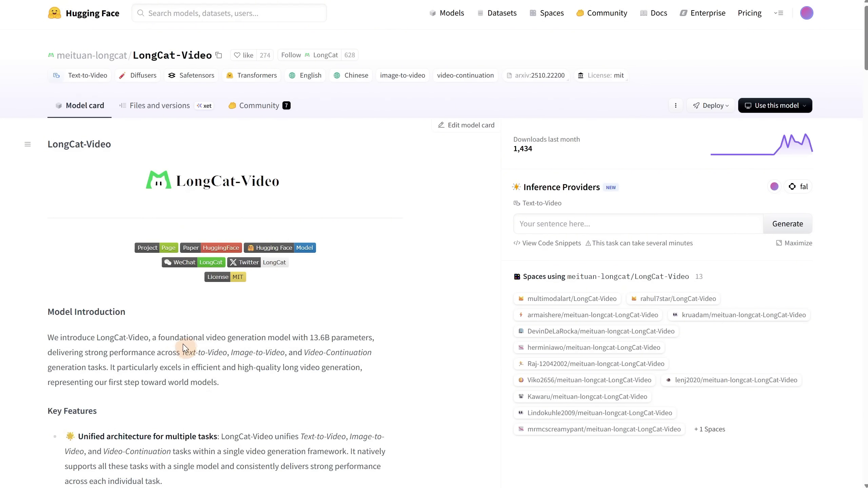
Highlight the Text-to-Video, Image-to-Video and Video-Continuation tasks on the LongCat-Video model card.
{"action": "left_click_drag", "start_coordinate": [181, 352], "coordinate": [376, 361]}
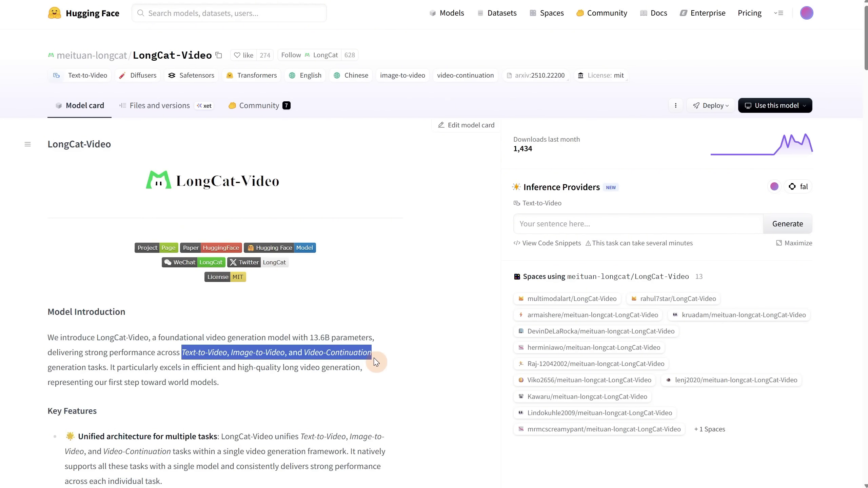
{"action": "left_click", "coordinate": [423, 384]}
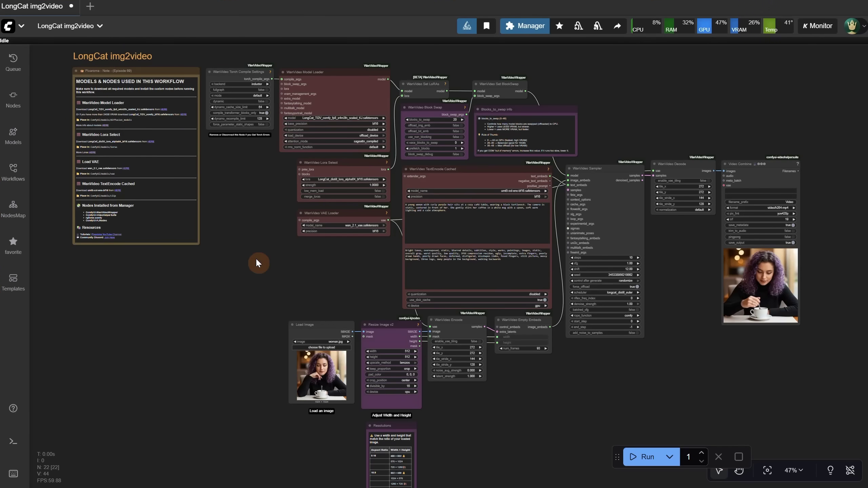
Zoom in on the Pixaroma model notes in the LongCat img2video workflow.
{"action": "scroll", "coordinate": [222, 153], "scroll_direction": "up", "scroll_amount": 8}
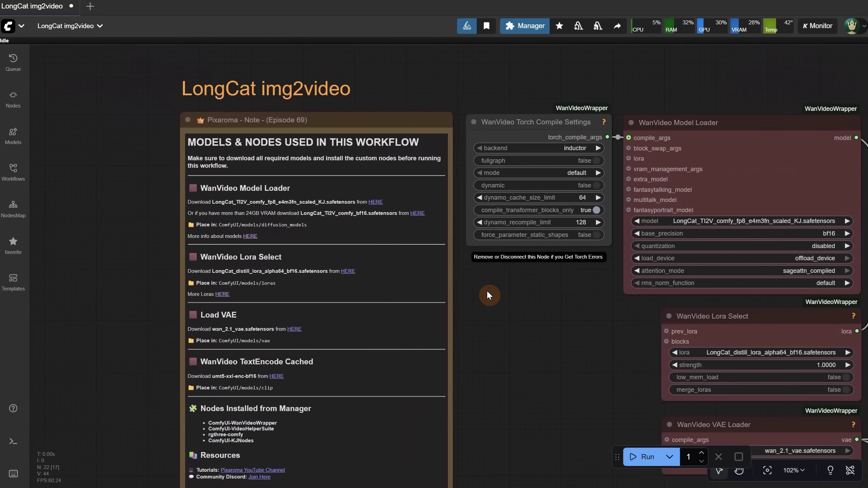
{"action": "scroll", "coordinate": [133, 197], "scroll_direction": "up", "scroll_amount": 4}
{"action": "left_click_drag", "start_coordinate": [141, 171], "coordinate": [72, 221]}
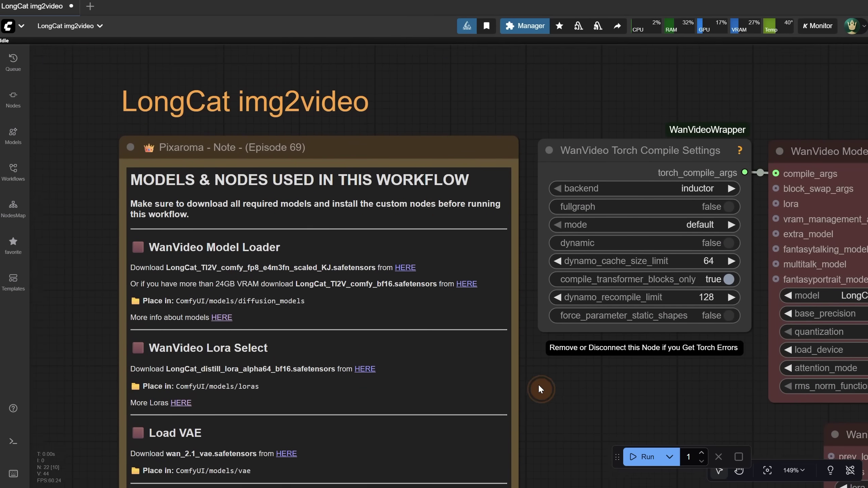
{"action": "left_click_drag", "start_coordinate": [538, 384], "coordinate": [489, 320]}
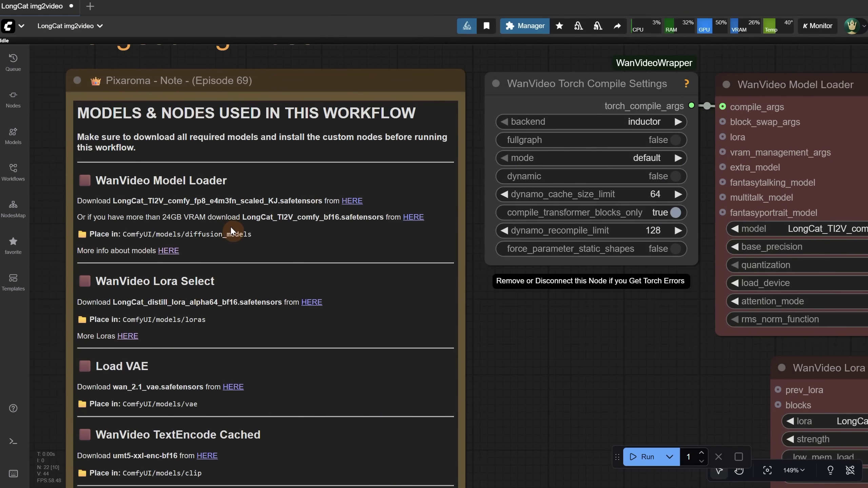
Save LongCat_TI2V_comfy_fp8_e4m3fn_scaled_KJ.safetensors into ComfyUI_windows_portable/ComfyUI/models/diffusion_models.
{"action": "left_click", "coordinate": [349, 204]}
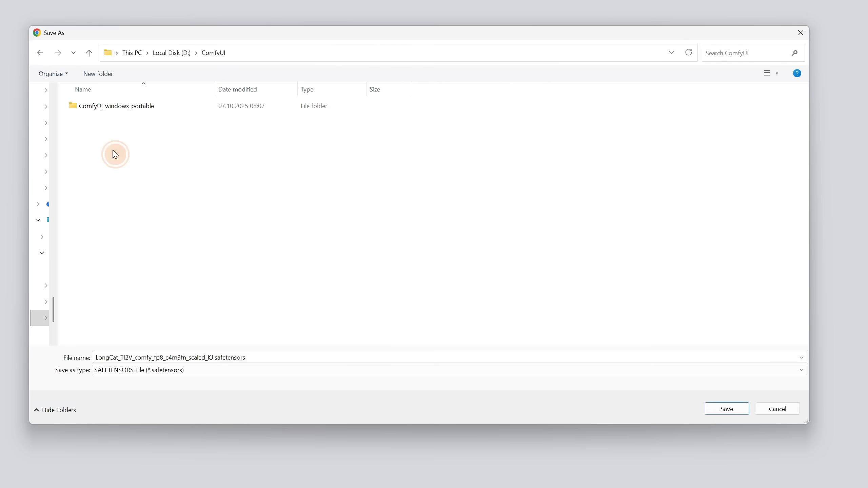
{"action": "double_click", "coordinate": [118, 114]}
{"action": "double_click", "coordinate": [113, 111]}
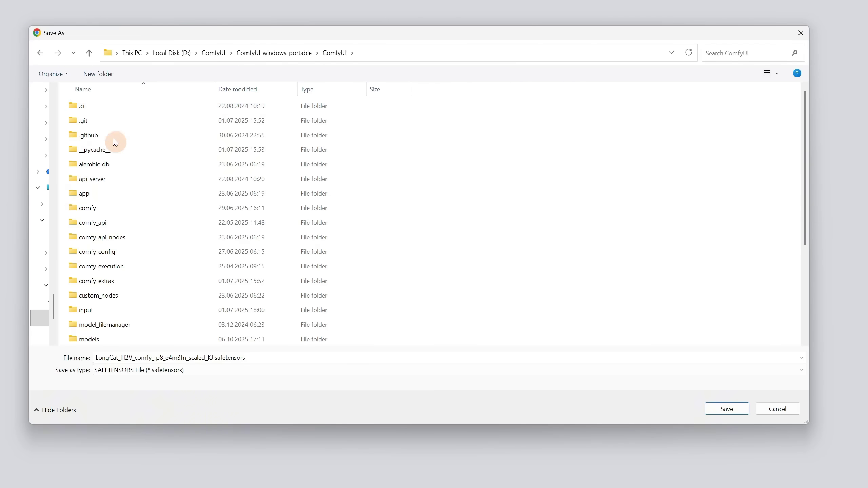
{"action": "double_click", "coordinate": [112, 339]}
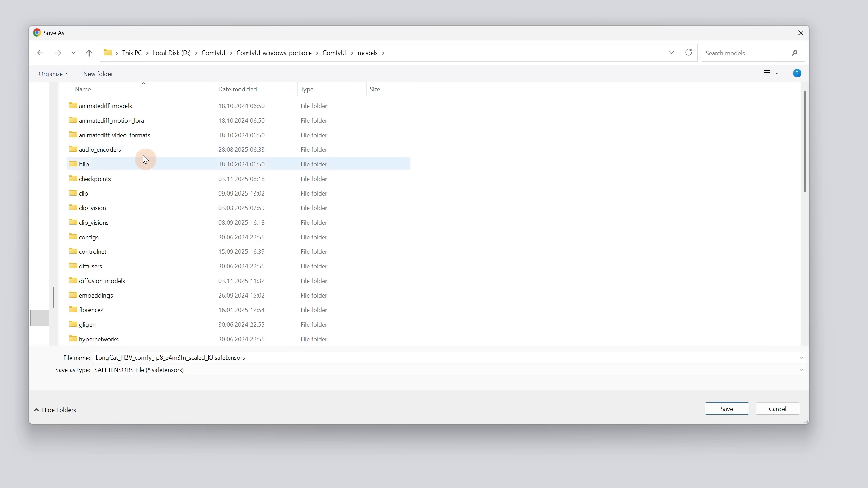
{"action": "double_click", "coordinate": [133, 281]}
{"action": "left_click", "coordinate": [729, 410]}
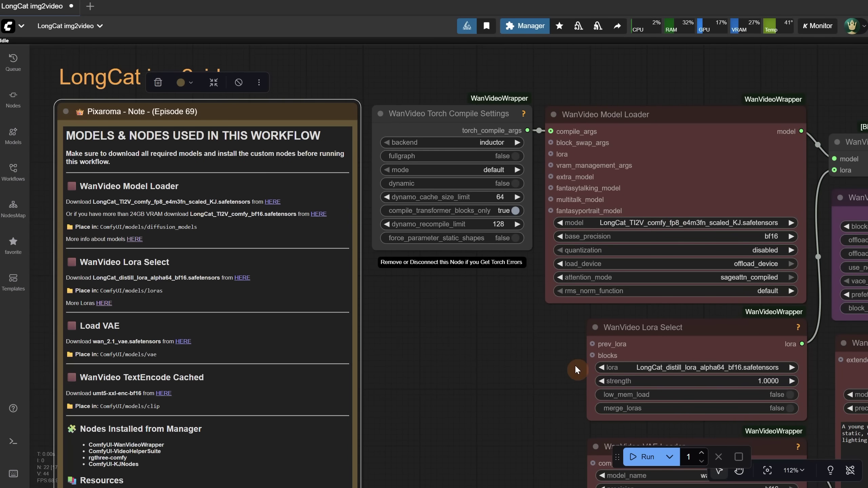
Refresh the model lists and pick umt5-xxl-enc-bf16.safetensors as the WanVideo TextEncode Cached model.
{"action": "key", "text": "r"}
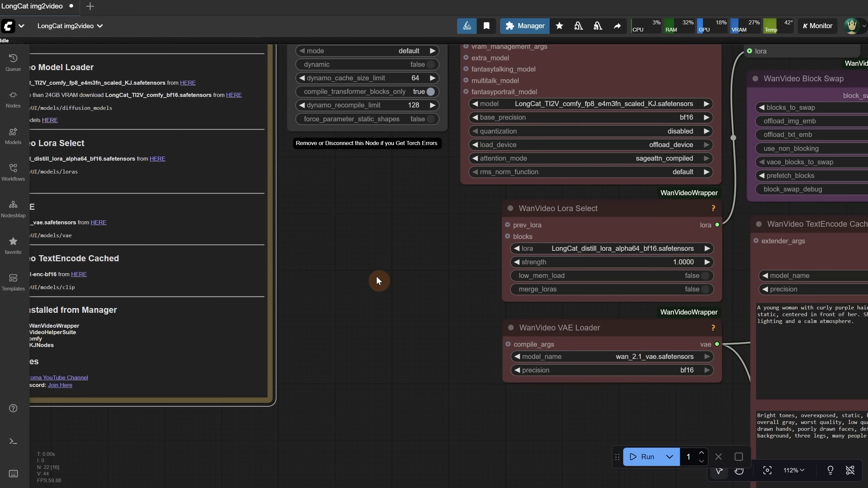
{"action": "left_click_drag", "start_coordinate": [375, 275], "coordinate": [477, 287]}
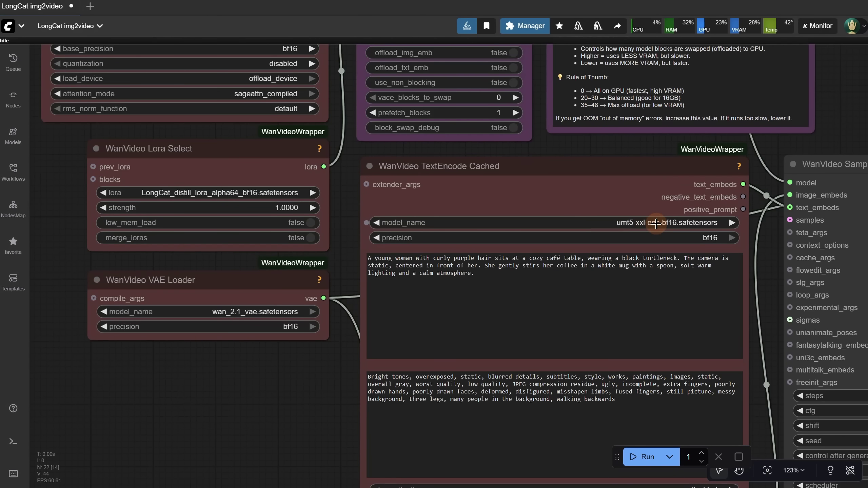
{"action": "left_click", "coordinate": [656, 223]}
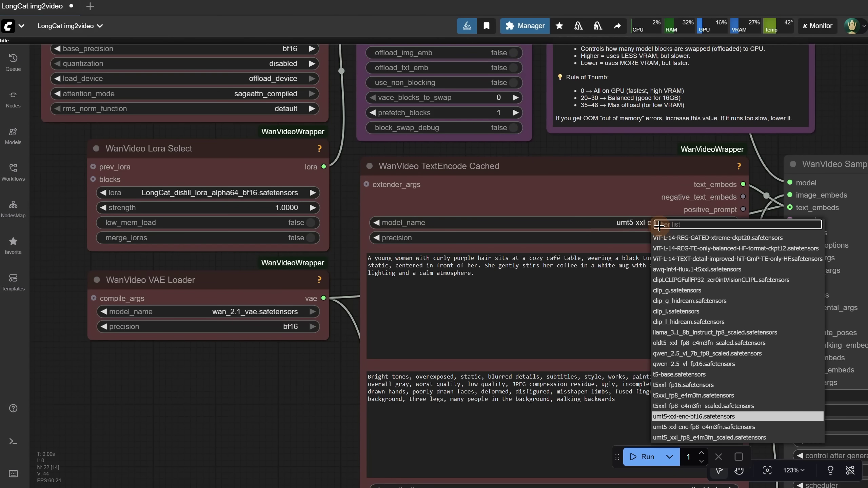
{"action": "left_click", "coordinate": [719, 418]}
{"action": "scroll", "coordinate": [294, 367], "scroll_direction": "down", "scroll_amount": 3}
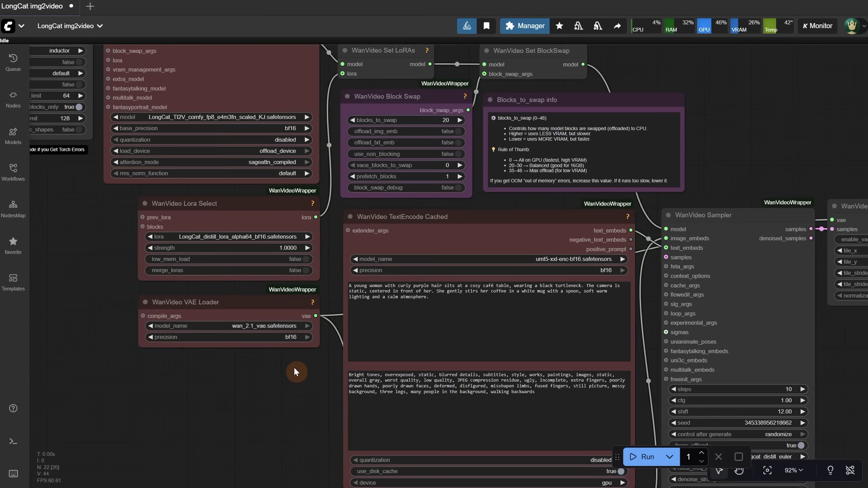
{"action": "scroll", "coordinate": [294, 367], "scroll_direction": "down", "scroll_amount": 3}
{"action": "left_click_drag", "start_coordinate": [277, 403], "coordinate": [518, 361]}
{"action": "scroll", "coordinate": [287, 256], "scroll_direction": "up", "scroll_amount": 6}
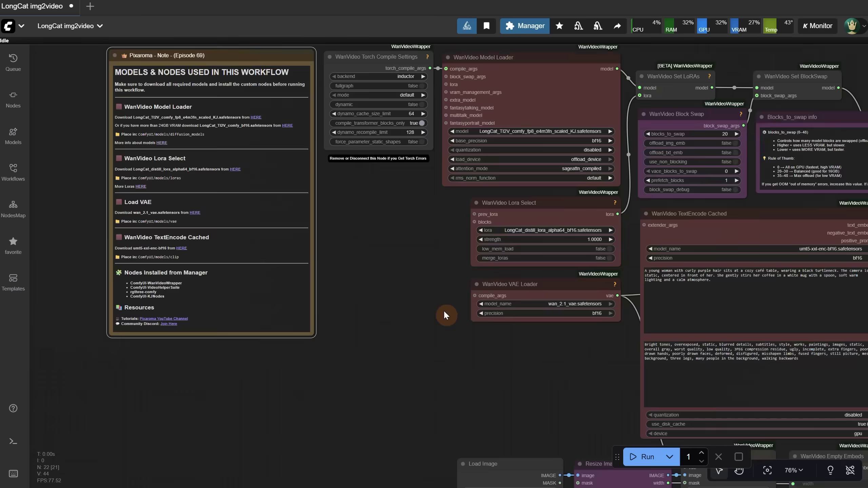
{"action": "left_click_drag", "start_coordinate": [555, 272], "coordinate": [636, 298]}
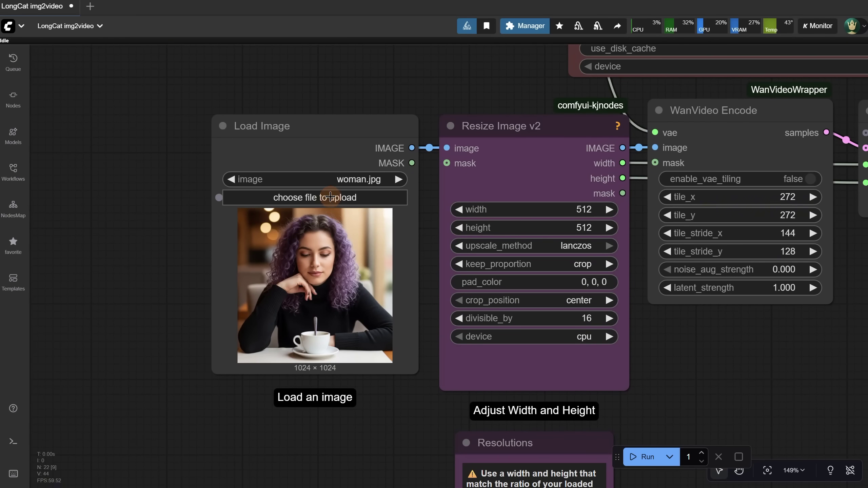
Load woman.jpg into Load Image and zoom into the Resolutions table.
{"action": "left_click", "coordinate": [329, 198]}
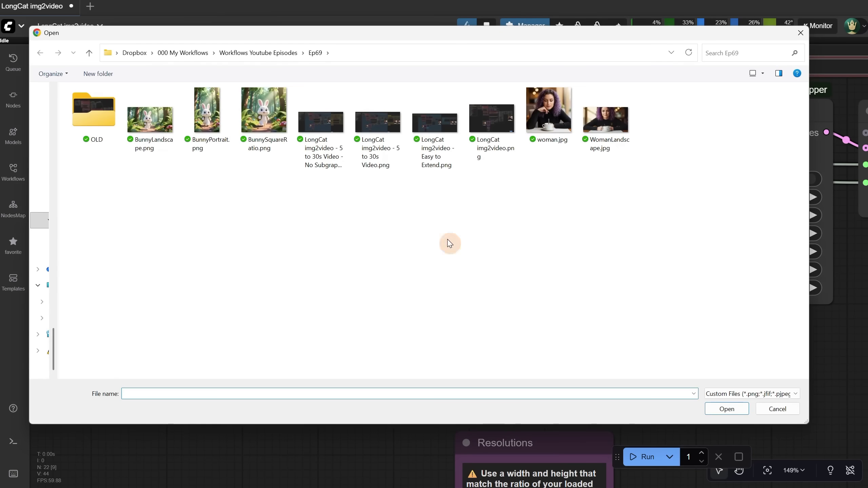
{"action": "double_click", "coordinate": [546, 124]}
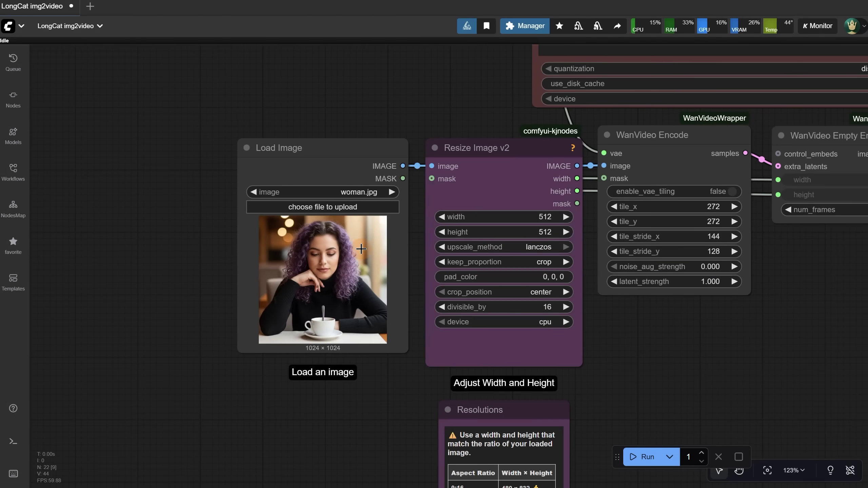
{"action": "left_click_drag", "start_coordinate": [732, 357], "coordinate": [600, 263]}
{"action": "scroll", "coordinate": [605, 264], "scroll_direction": "down", "scroll_amount": 2}
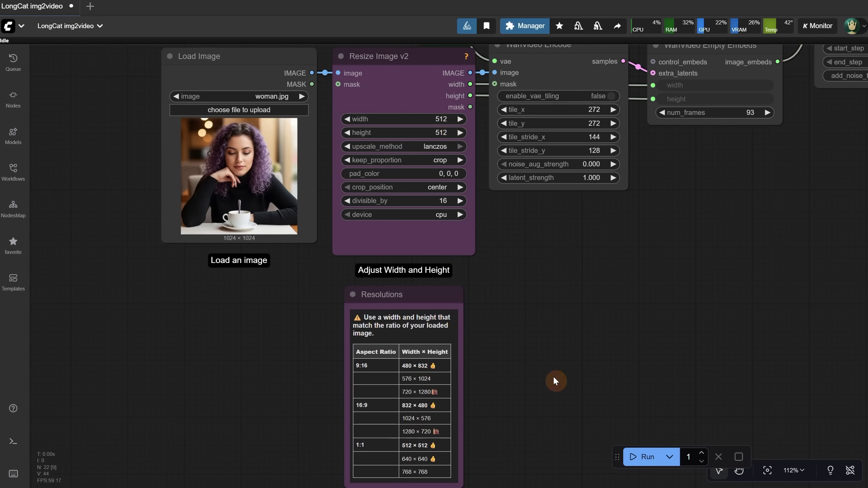
{"action": "scroll", "coordinate": [555, 379], "scroll_direction": "up", "scroll_amount": 5}
{"action": "left_click_drag", "start_coordinate": [504, 368], "coordinate": [570, 190]}
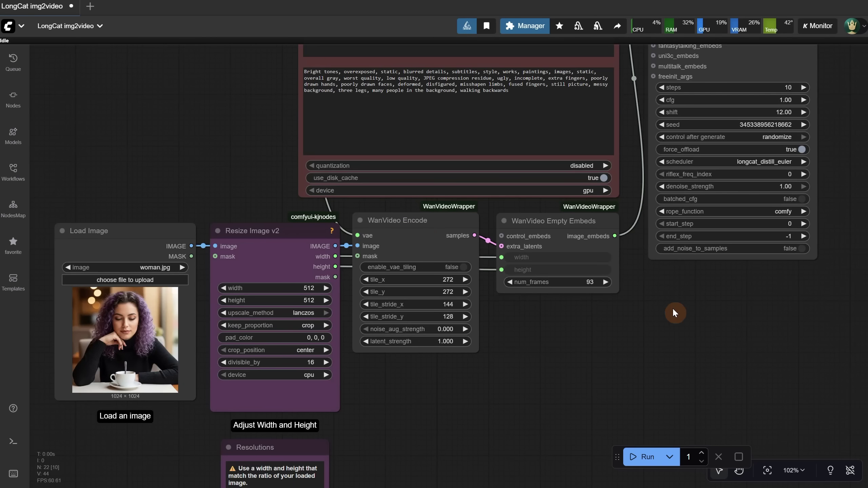
{"action": "scroll", "coordinate": [481, 368], "scroll_direction": "up", "scroll_amount": 5}
{"action": "left_click_drag", "start_coordinate": [480, 368], "coordinate": [454, 424]}
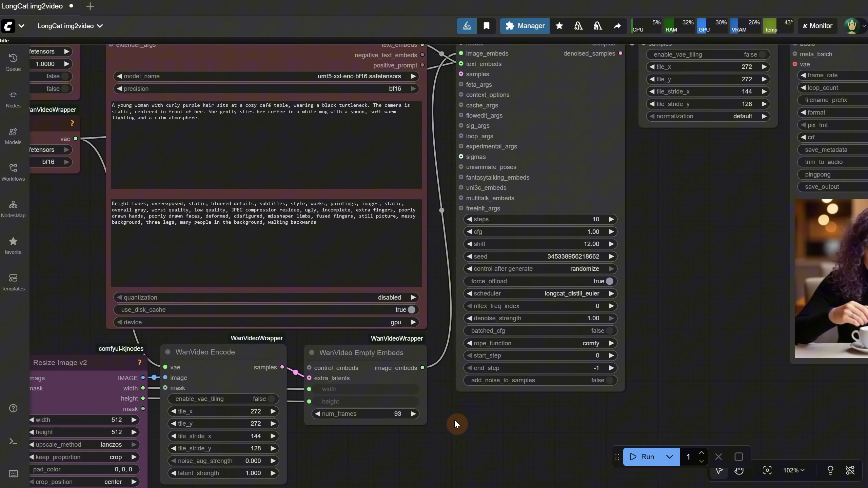
{"action": "scroll", "coordinate": [424, 377], "scroll_direction": "down", "scroll_amount": 1}
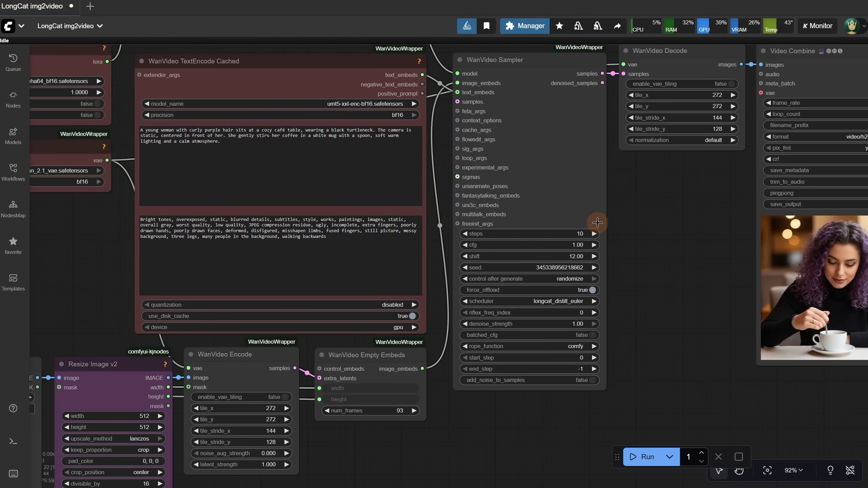
{"action": "key", "text": "1"}
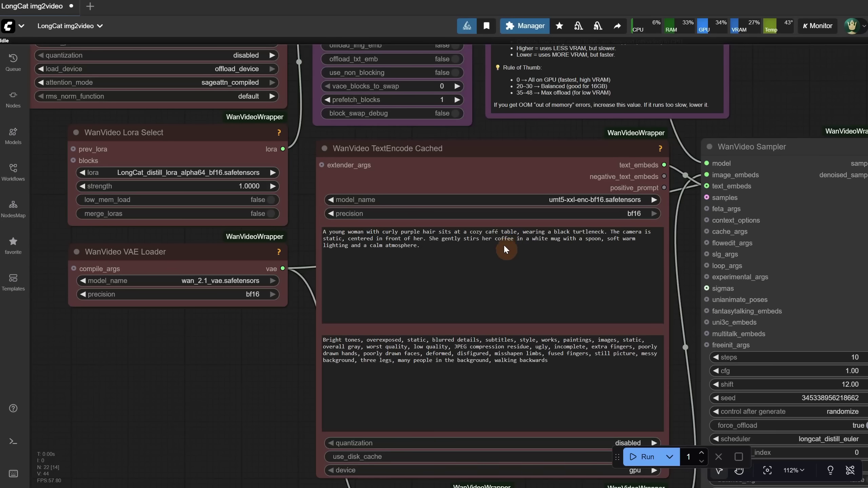
{"action": "triple_click", "coordinate": [332, 229]}
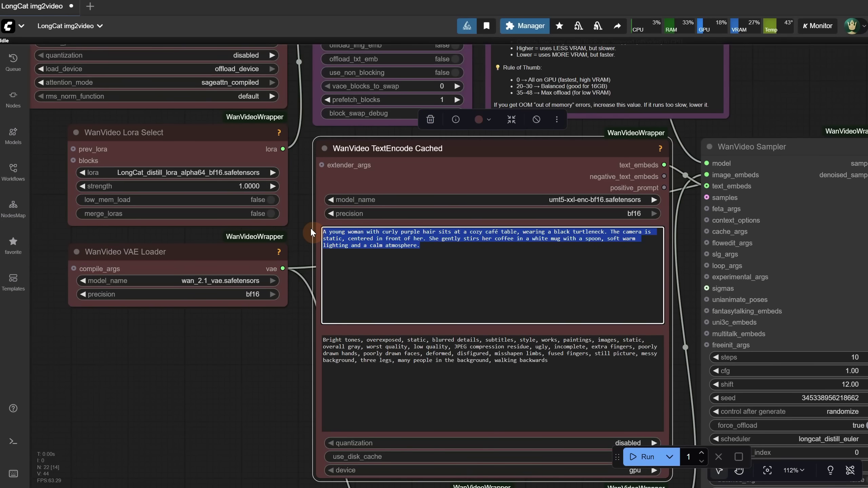
{"action": "left_click", "coordinate": [210, 368]}
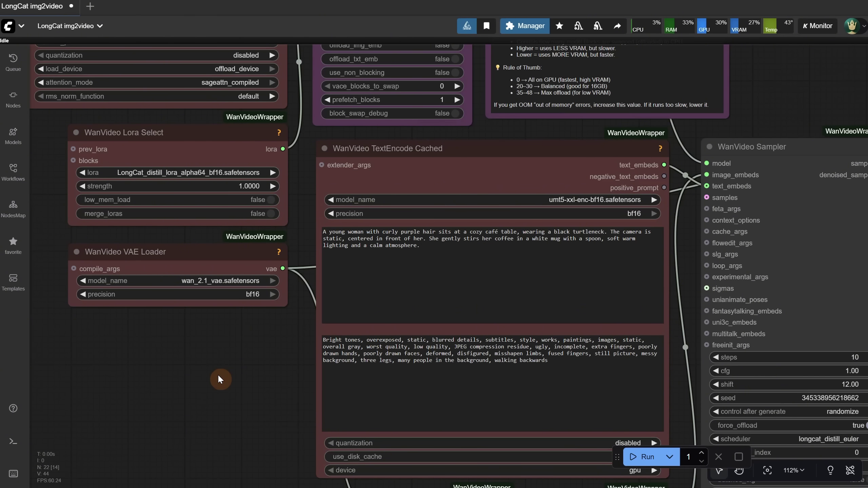
{"action": "left_click_drag", "start_coordinate": [218, 374], "coordinate": [217, 190]}
{"action": "scroll", "coordinate": [213, 186], "scroll_direction": "down", "scroll_amount": 2}
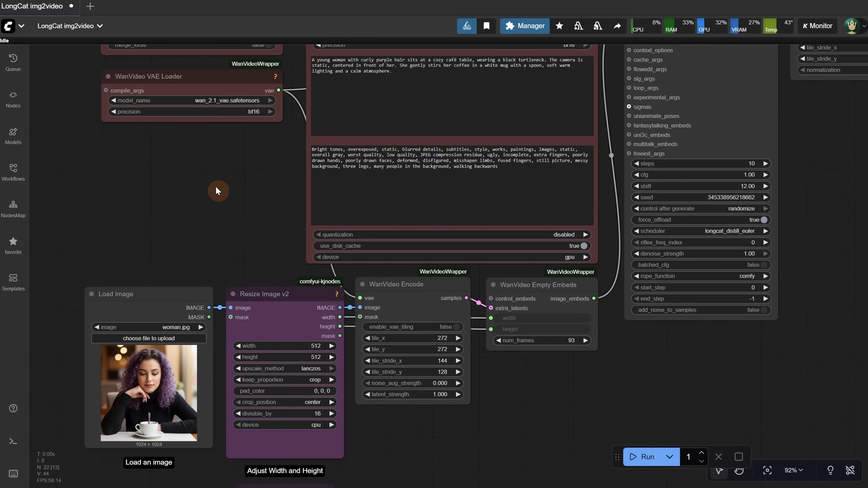
{"action": "left_click_drag", "start_coordinate": [673, 387], "coordinate": [333, 471]}
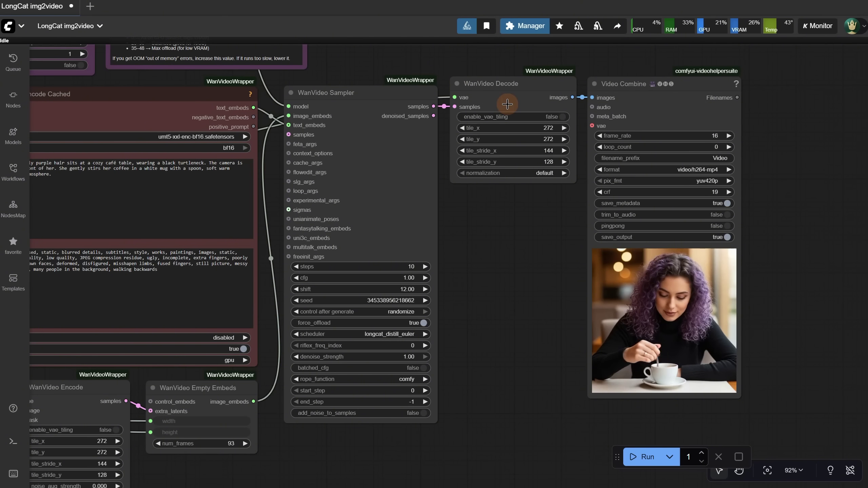
{"action": "scroll", "coordinate": [757, 243], "scroll_direction": "up", "scroll_amount": 7}
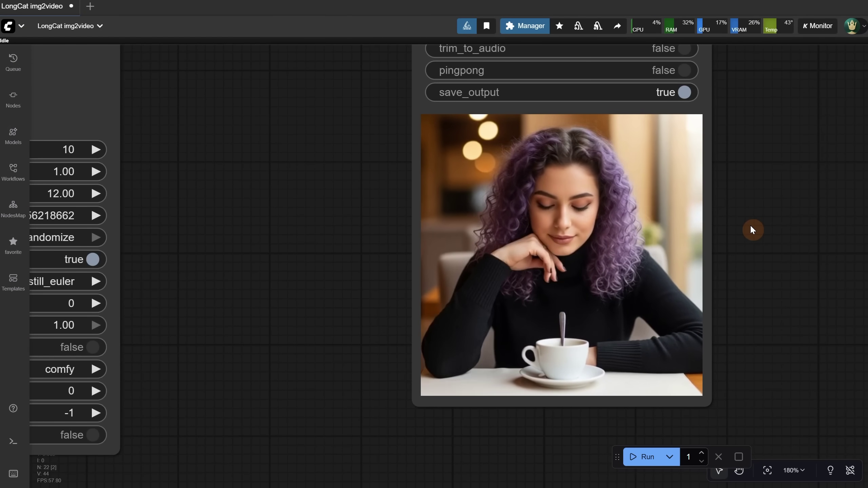
{"action": "scroll", "coordinate": [750, 227], "scroll_direction": "down", "scroll_amount": 7}
Set blocks_to_swap in the WanVideo Block Swap node to 12.
{"action": "left_click_drag", "start_coordinate": [543, 229], "coordinate": [787, 385]}
{"action": "scroll", "coordinate": [787, 385], "scroll_direction": "up", "scroll_amount": 2}
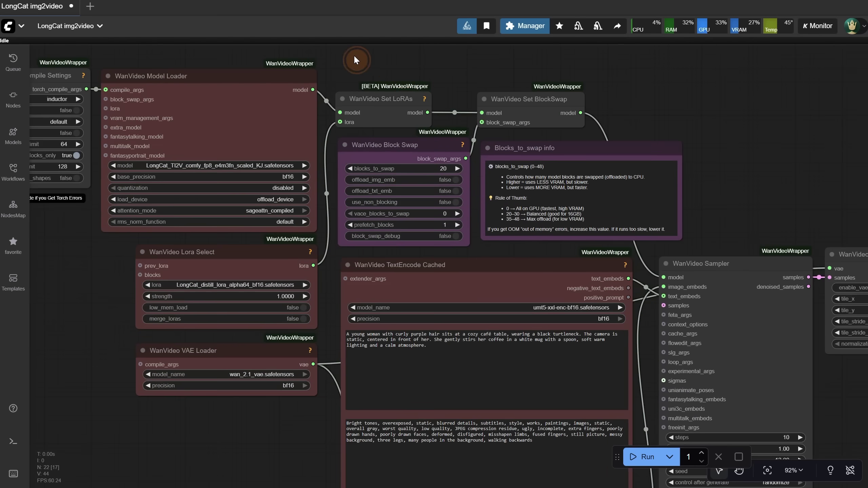
{"action": "left_click_drag", "start_coordinate": [354, 57], "coordinate": [489, 67]}
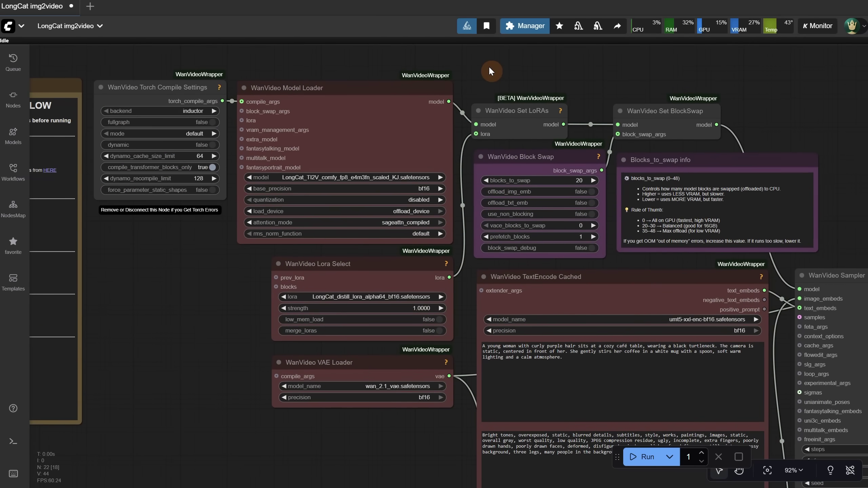
{"action": "scroll", "coordinate": [496, 73], "scroll_direction": "up", "scroll_amount": 2}
{"action": "scroll", "coordinate": [611, 76], "scroll_direction": "up", "scroll_amount": 2}
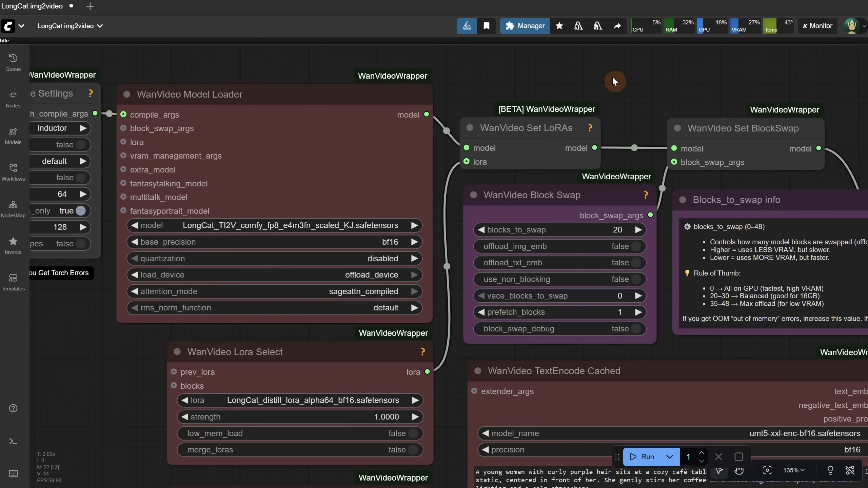
{"action": "left_click_drag", "start_coordinate": [611, 76], "coordinate": [425, 54]}
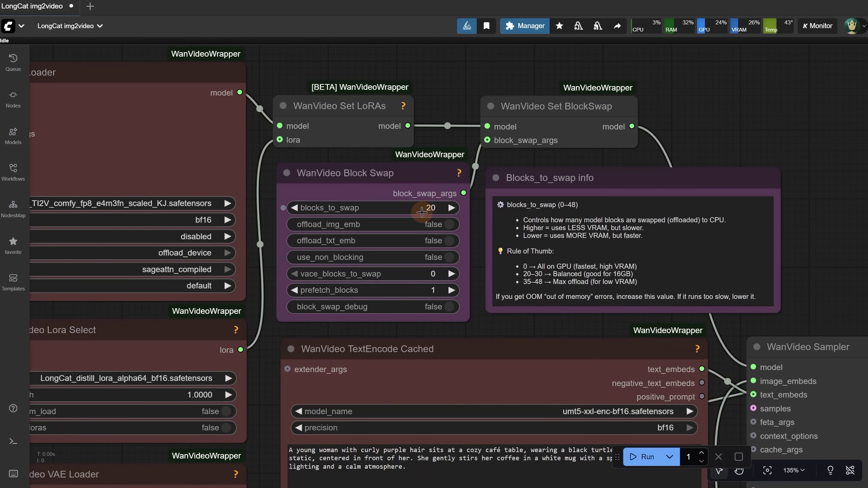
{"action": "mouse_move", "coordinate": [422, 212]}
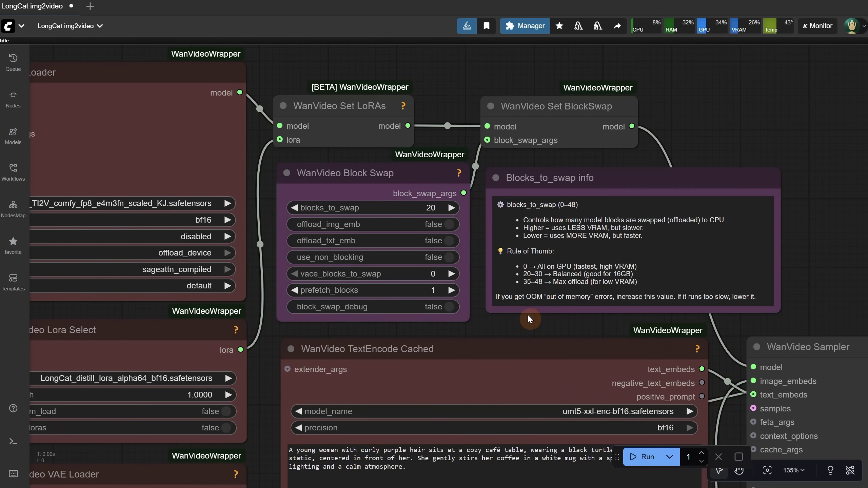
{"action": "left_click_drag", "start_coordinate": [431, 209], "coordinate": [430, 209]}
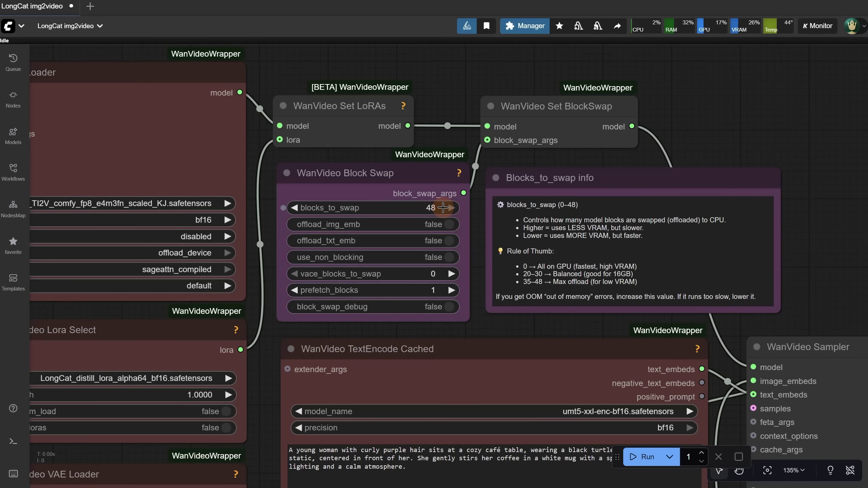
{"action": "left_click", "coordinate": [436, 208]}
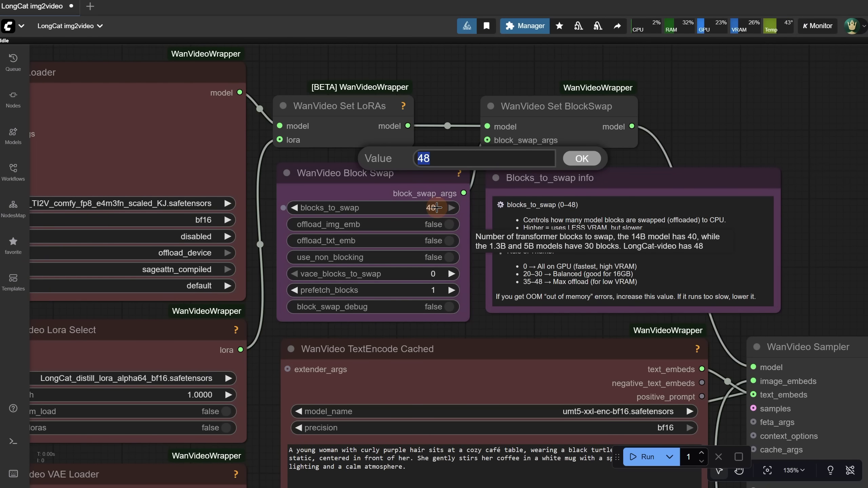
{"action": "key", "text": "Return"}
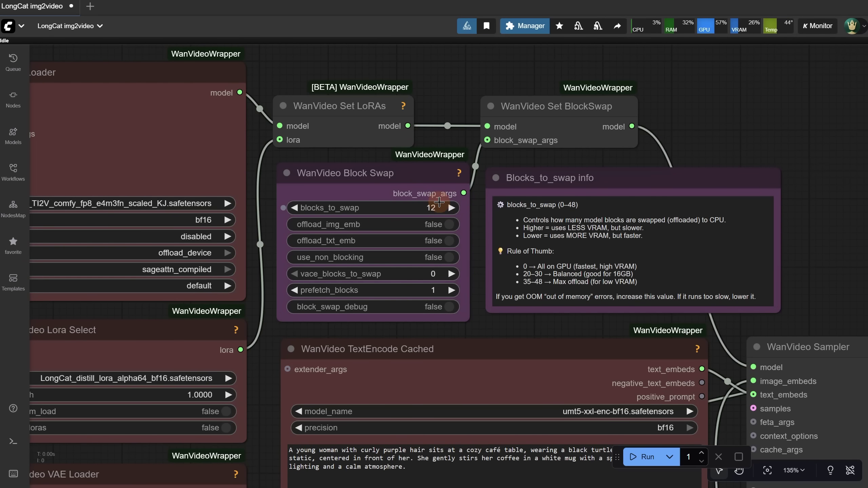
Reconnect the Torch Compile Settings torch_compile_args link to the model loader's compile_args.
{"action": "scroll", "coordinate": [439, 203], "scroll_direction": "down", "scroll_amount": 3}
{"action": "left_click_drag", "start_coordinate": [149, 62], "coordinate": [522, 88]}
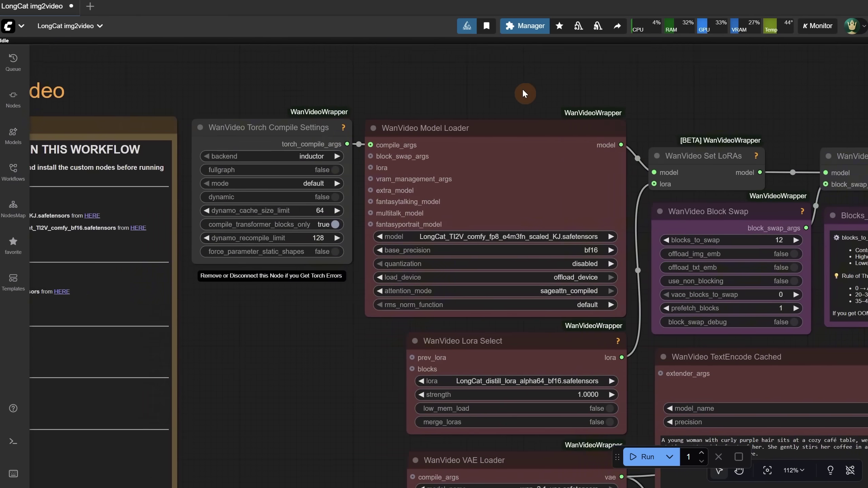
{"action": "scroll", "coordinate": [466, 123], "scroll_direction": "up", "scroll_amount": 2}
{"action": "scroll", "coordinate": [451, 116], "scroll_direction": "up", "scroll_amount": 3}
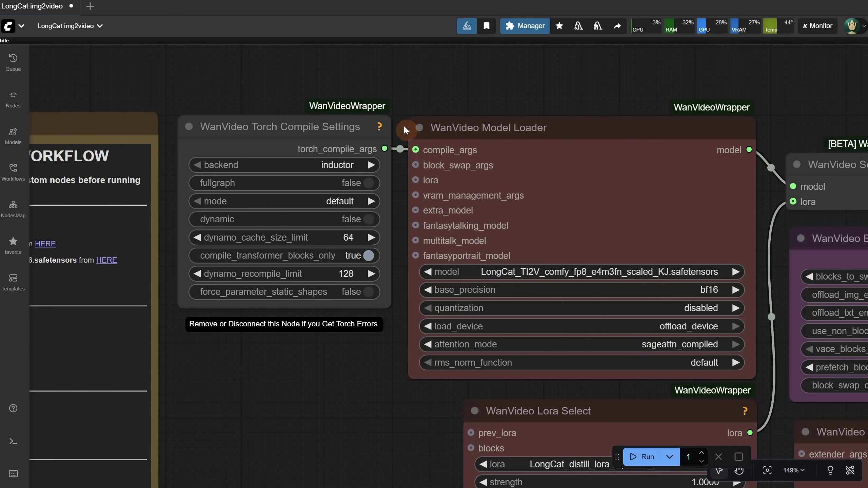
{"action": "left_click_drag", "start_coordinate": [416, 150], "coordinate": [416, 76]}
{"action": "left_click_drag", "start_coordinate": [384, 149], "coordinate": [416, 150]}
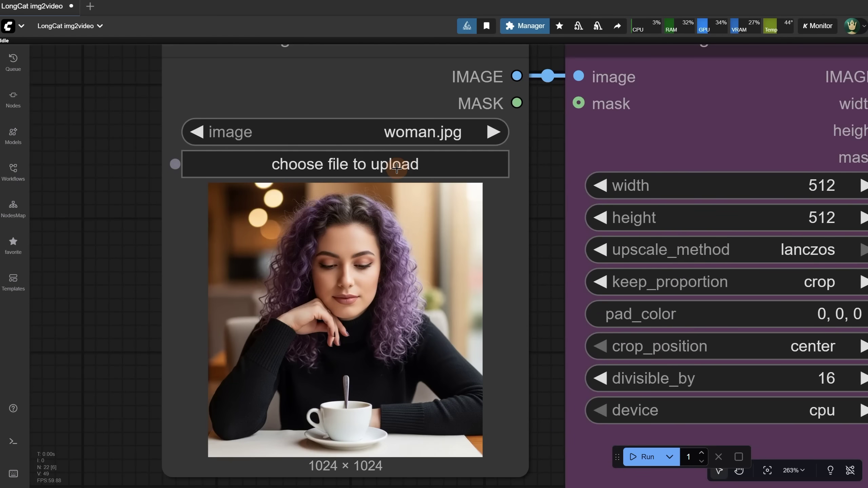
Load BunnyPortrait.png as the input image.
{"action": "left_click", "coordinate": [397, 165]}
{"action": "double_click", "coordinate": [212, 115]}
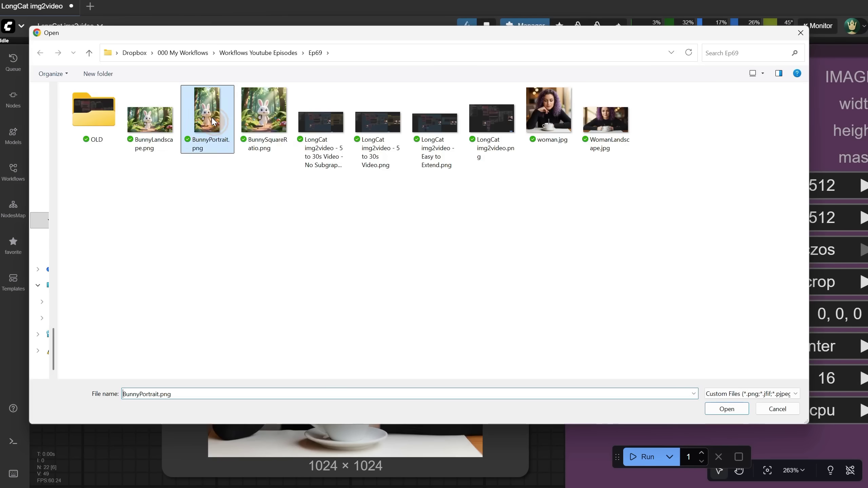
{"action": "scroll", "coordinate": [237, 434], "scroll_direction": "down", "scroll_amount": 6}
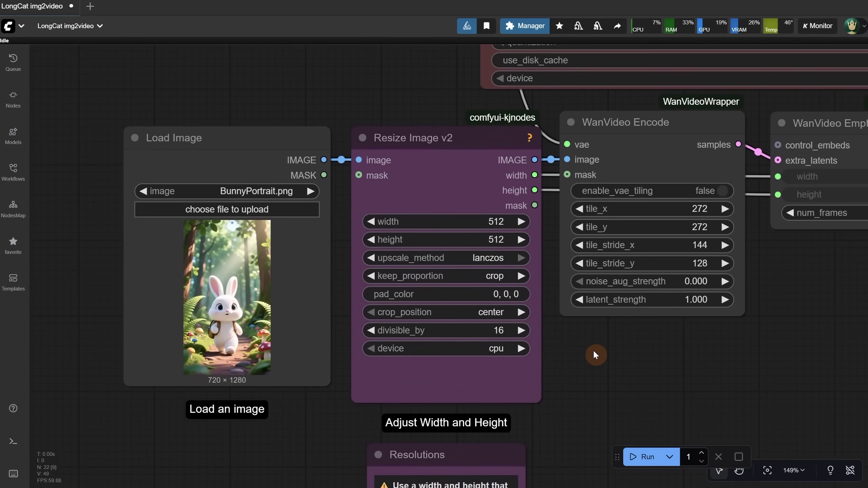
{"action": "left_click_drag", "start_coordinate": [592, 350], "coordinate": [591, 349]}
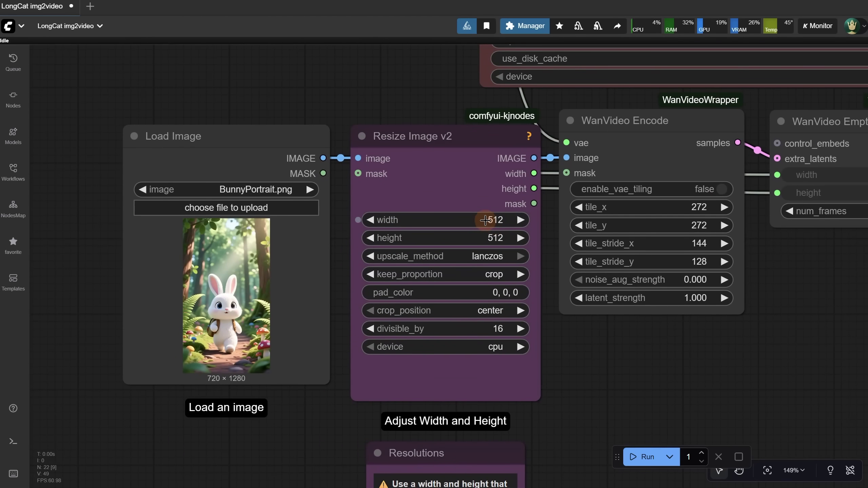
{"action": "scroll", "coordinate": [579, 291], "scroll_direction": "down", "scroll_amount": 5}
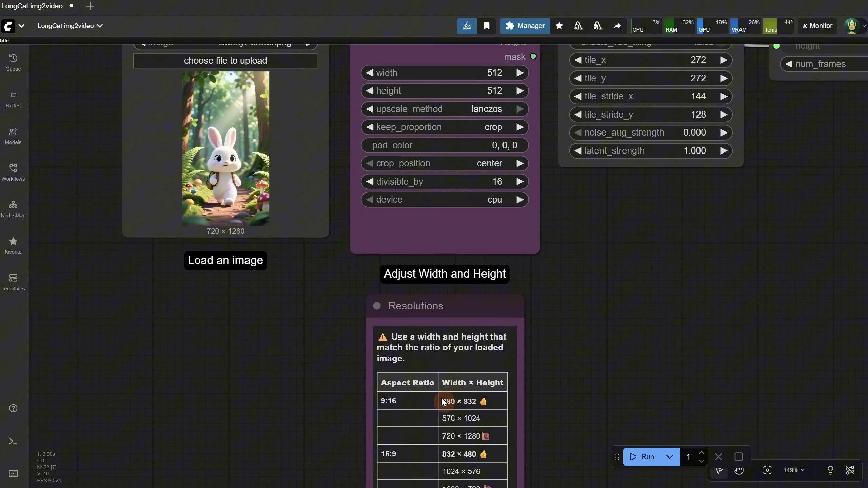
{"action": "scroll", "coordinate": [598, 332], "scroll_direction": "up", "scroll_amount": 3}
Set Resize Image v2 to width 480 and height 832.
{"action": "left_click", "coordinate": [498, 164]}
{"action": "type", "text": "480"}
{"action": "key", "text": "Return"}
{"action": "left_click", "coordinate": [498, 183]}
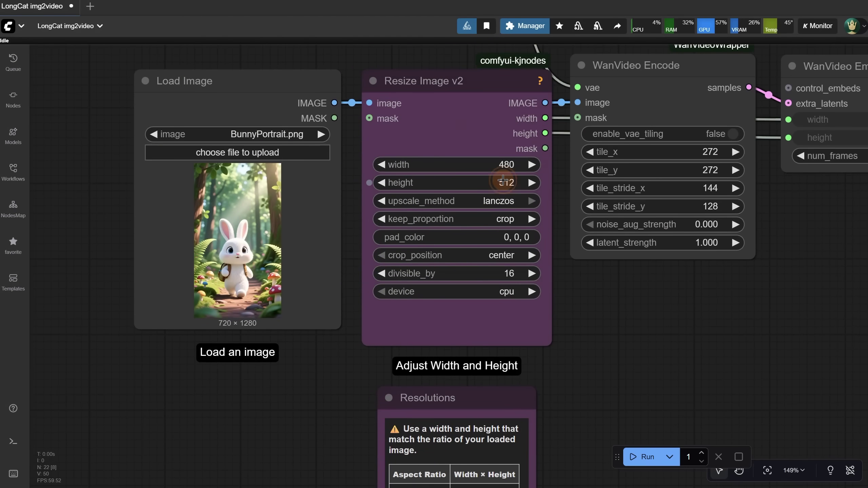
{"action": "type", "text": "832"}
{"action": "key", "text": "Return"}
Select all the existing positive prompt text for replacement.
{"action": "scroll", "coordinate": [724, 337], "scroll_direction": "down", "scroll_amount": 5}
{"action": "left_click_drag", "start_coordinate": [781, 307], "coordinate": [546, 451]}
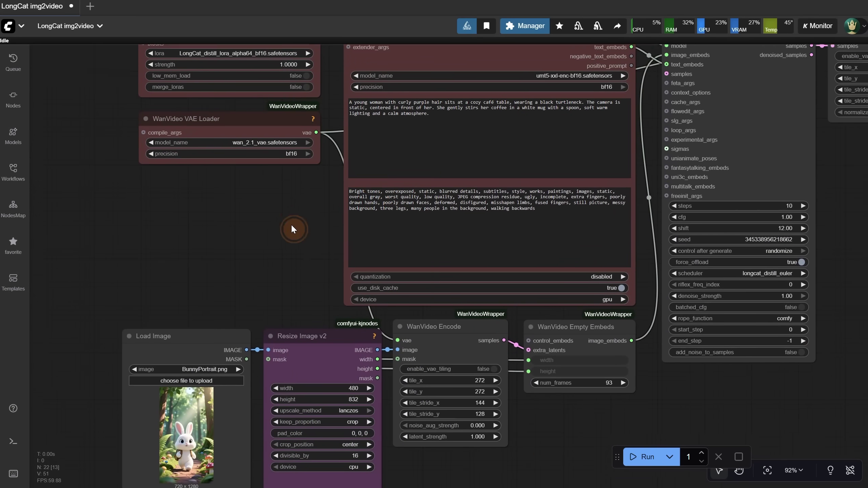
{"action": "scroll", "coordinate": [272, 310], "scroll_direction": "up", "scroll_amount": 6}
{"action": "left_click", "coordinate": [515, 238]}
{"action": "key", "text": "ctrl+a"}
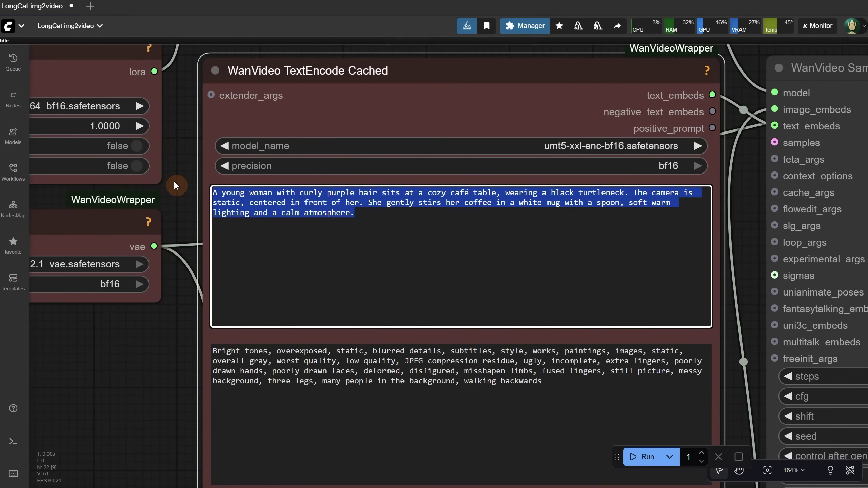
Enter the prompt 'a cute 3d bunny walks in the forest then stop and admire a mushroom' and run.
{"action": "type", "text": "a cute 3d bunny walks in the forest then stop and admire a "}
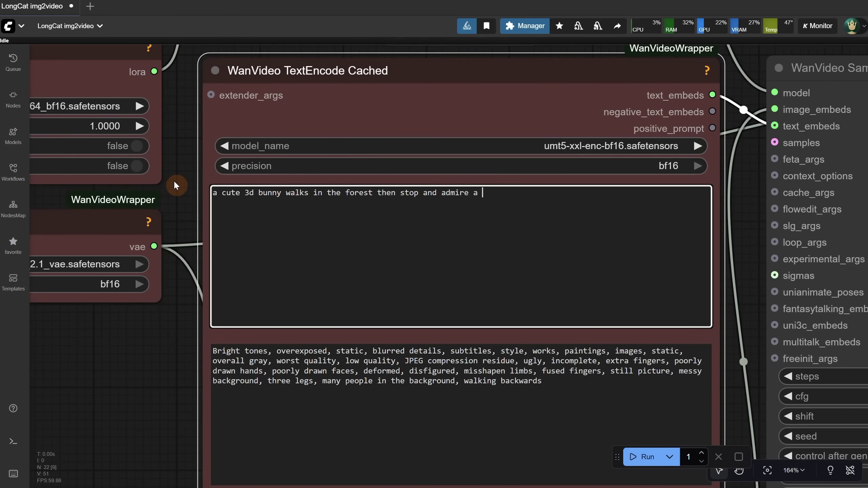
{"action": "type", "text": "mushroom"}
{"action": "scroll", "coordinate": [467, 192], "scroll_direction": "down", "scroll_amount": 4}
{"action": "left_click", "coordinate": [641, 457]}
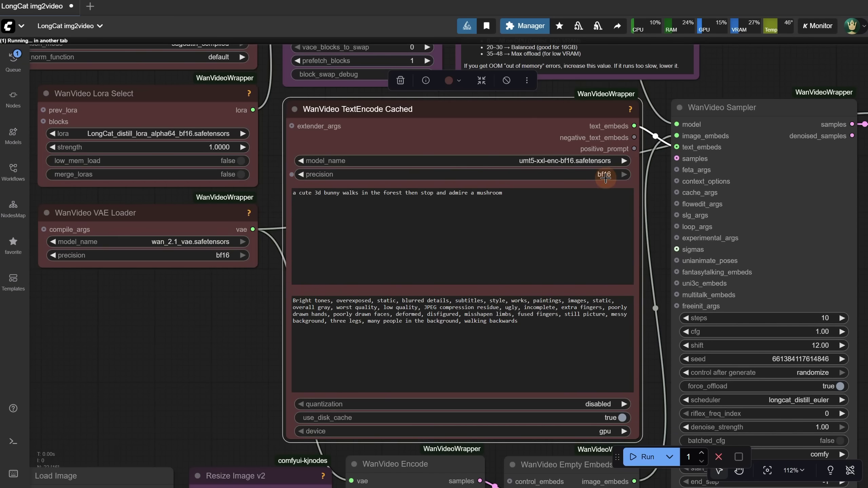
Bring the sampler and Video Combine output into view to watch the finished bunny clip.
{"action": "scroll", "coordinate": [605, 177], "scroll_direction": "down", "scroll_amount": 10}
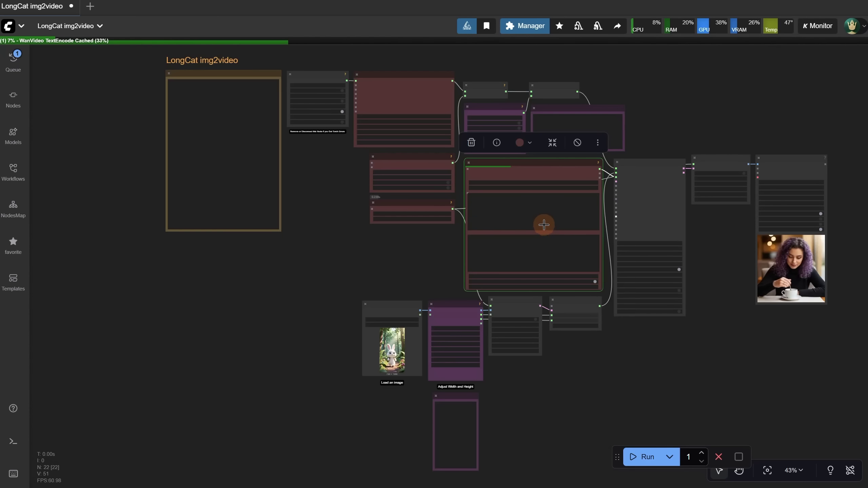
{"action": "scroll", "coordinate": [544, 224], "scroll_direction": "up", "scroll_amount": 2}
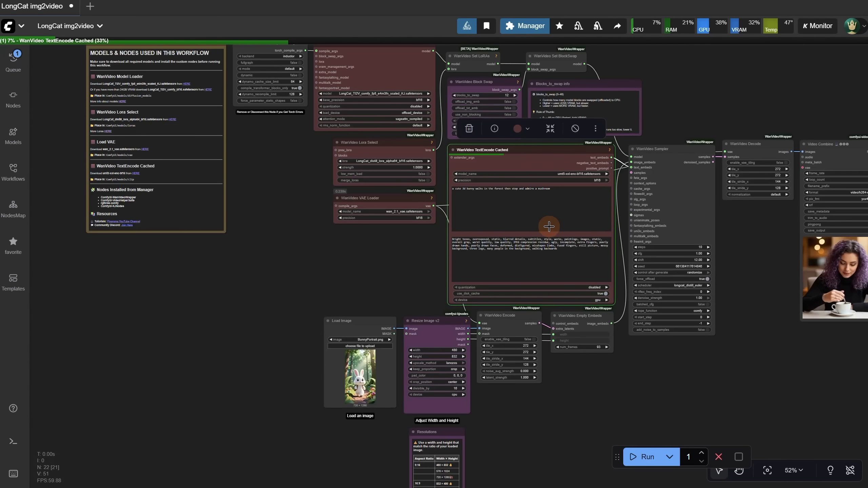
{"action": "left_click", "coordinate": [662, 383]}
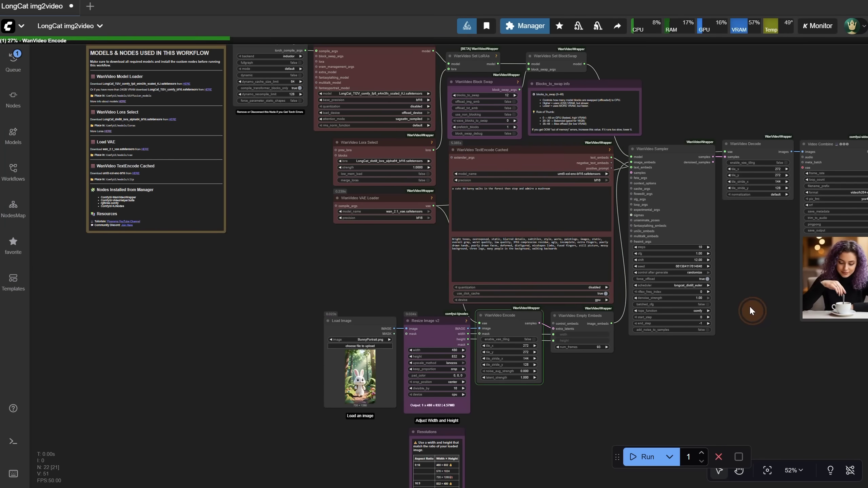
{"action": "left_click_drag", "start_coordinate": [749, 305], "coordinate": [564, 339]}
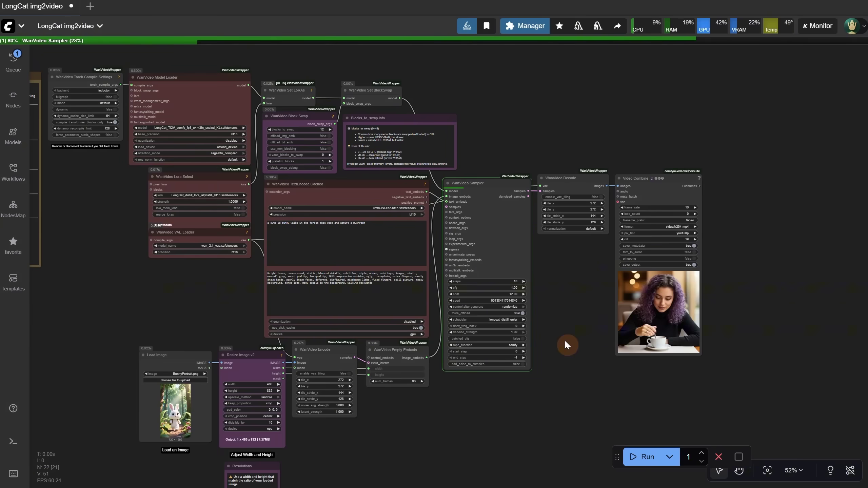
{"action": "scroll", "coordinate": [564, 339], "scroll_direction": "up", "scroll_amount": 5}
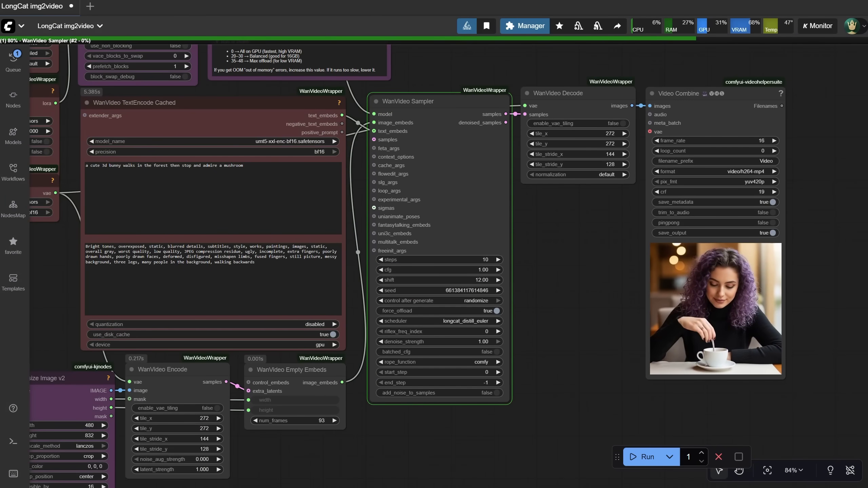
{"action": "scroll", "coordinate": [743, 192], "scroll_direction": "up", "scroll_amount": 6}
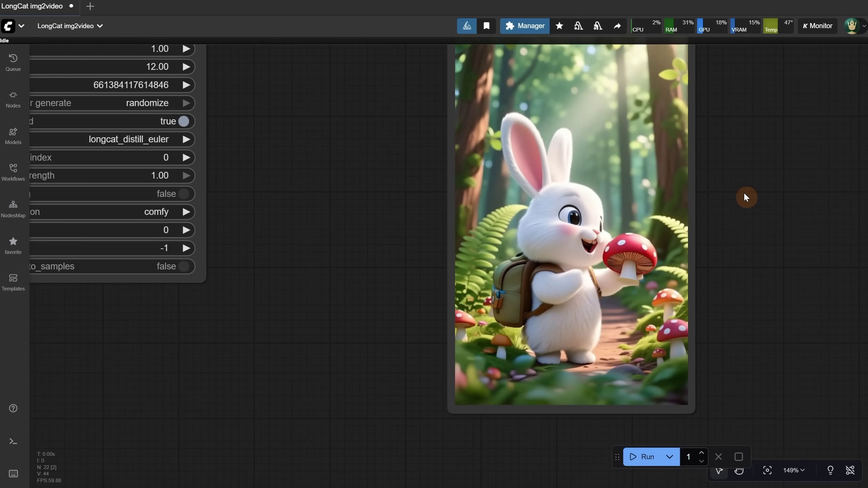
{"action": "scroll", "coordinate": [743, 192], "scroll_direction": "down", "scroll_amount": 6}
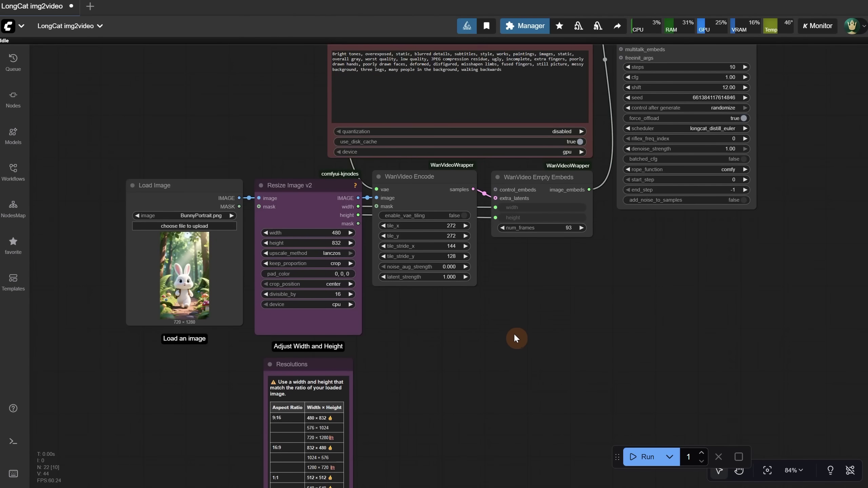
Delete the Load Image, Resize Image v2 and WanVideo Encode nodes.
{"action": "scroll", "coordinate": [515, 335], "scroll_direction": "up", "scroll_amount": 3}
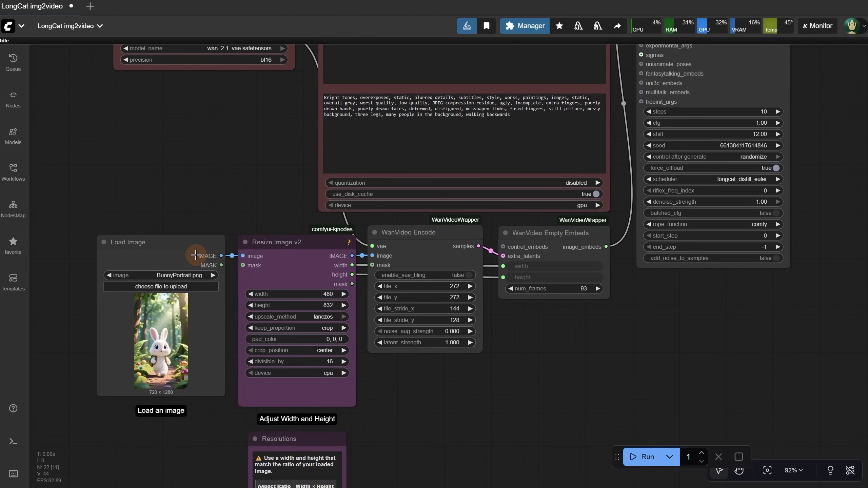
{"action": "left_click", "coordinate": [182, 245]}
{"action": "key", "text": "Delete"}
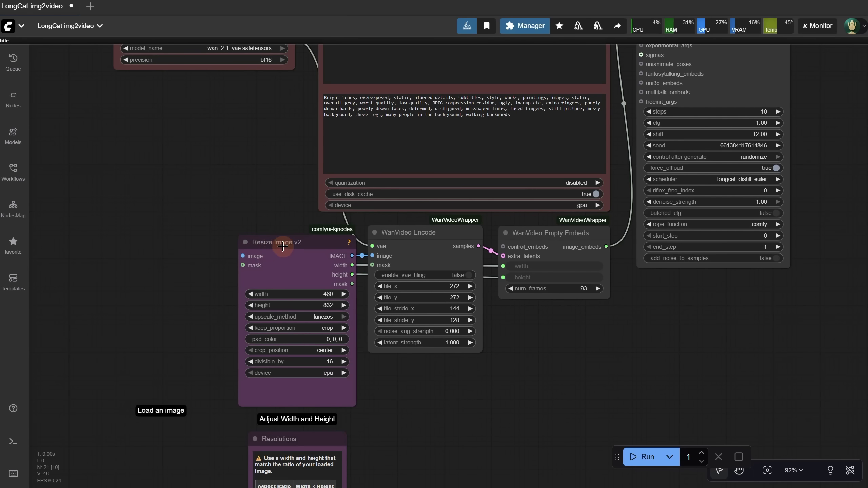
{"action": "left_click", "coordinate": [286, 243]}
{"action": "key", "text": "Delete"}
{"action": "left_click", "coordinate": [415, 237]}
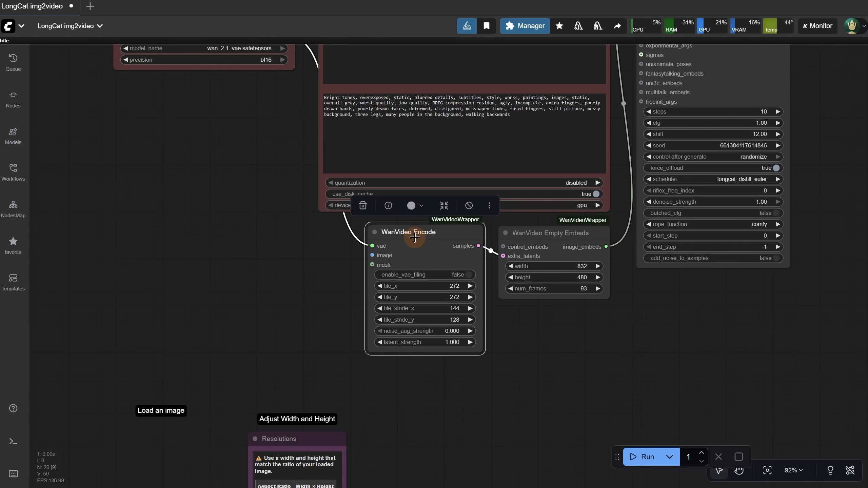
{"action": "key", "text": "Delete"}
Move the Resolutions notes below WanVideo Empty Embeds and colour that node purple.
{"action": "scroll", "coordinate": [471, 270], "scroll_direction": "down", "scroll_amount": 1}
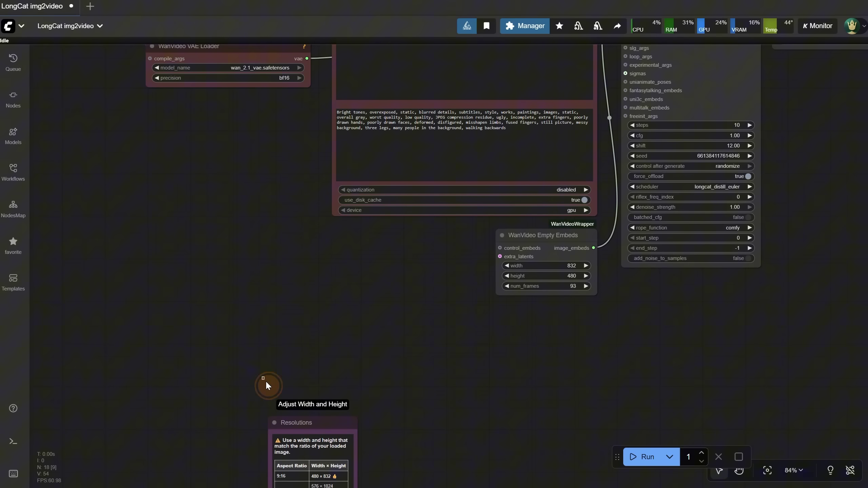
{"action": "left_click_drag", "start_coordinate": [314, 440], "coordinate": [563, 325]}
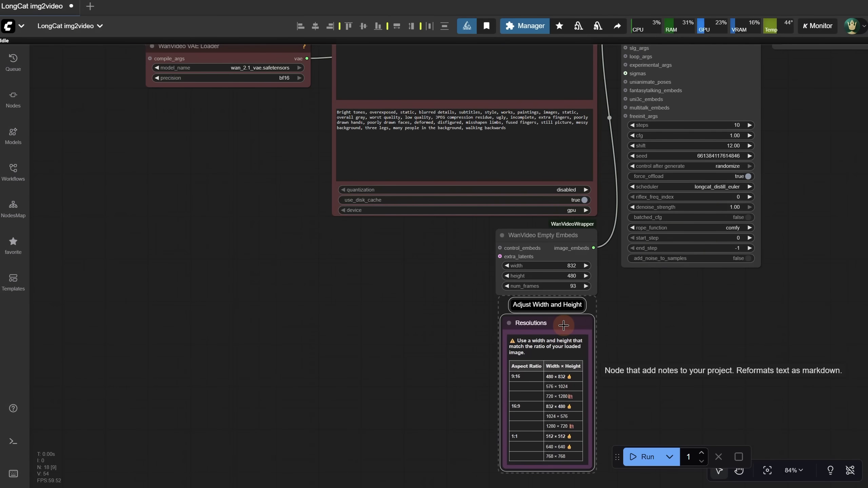
{"action": "left_click", "coordinate": [659, 310]}
{"action": "scroll", "coordinate": [649, 299], "scroll_direction": "up", "scroll_amount": 5}
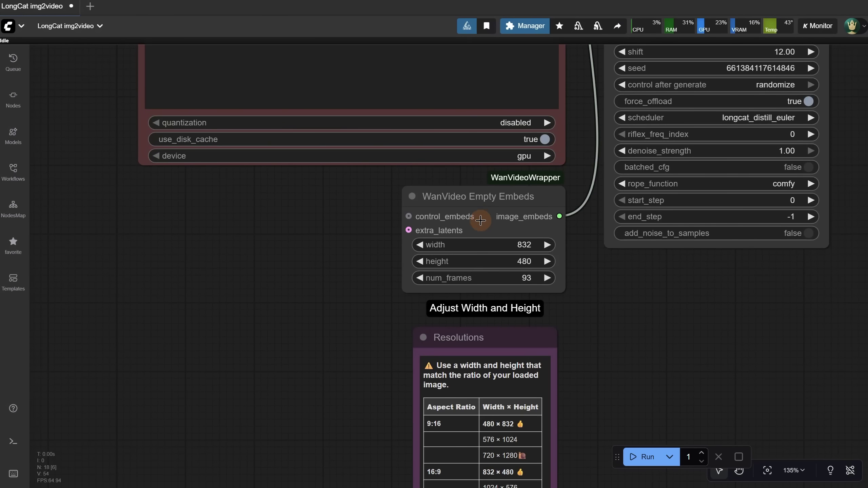
{"action": "left_click", "coordinate": [476, 206]}
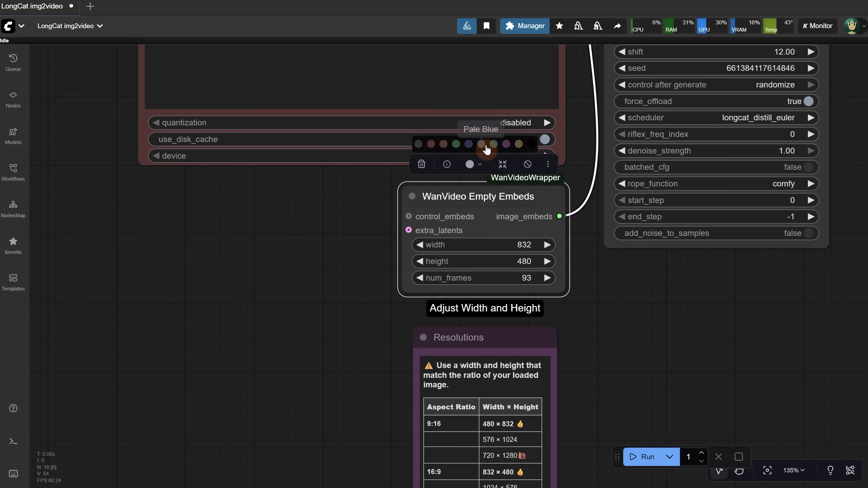
{"action": "left_click", "coordinate": [506, 145]}
{"action": "left_click", "coordinate": [603, 332]}
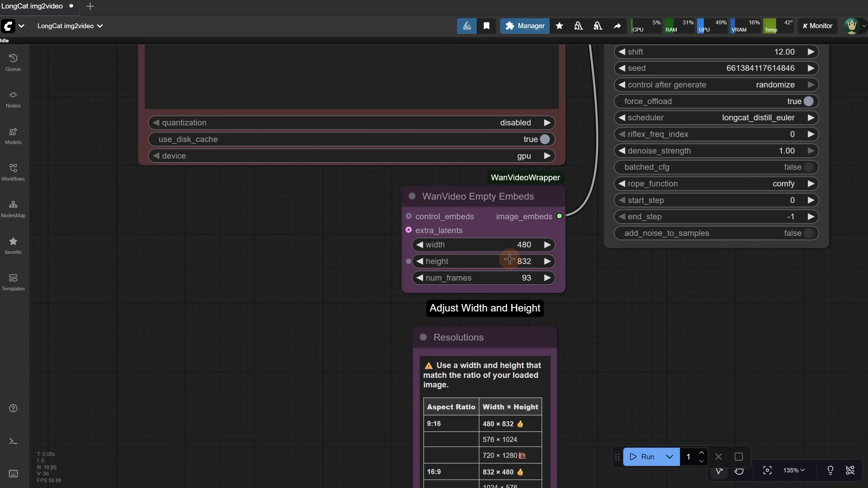
Zoom out on the LongCat img2video - 5 to 30s Video workflow canvas.
{"action": "scroll", "coordinate": [509, 259], "scroll_direction": "down", "scroll_amount": 3}
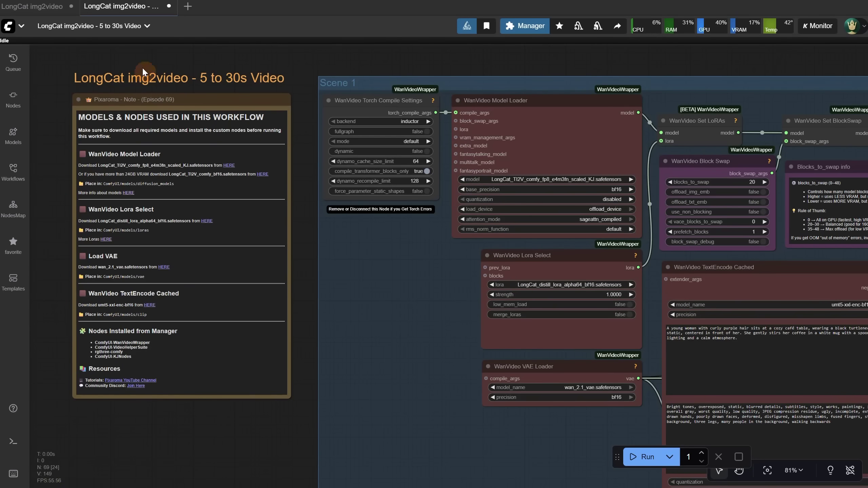
{"action": "scroll", "coordinate": [314, 58], "scroll_direction": "down", "scroll_amount": 10}
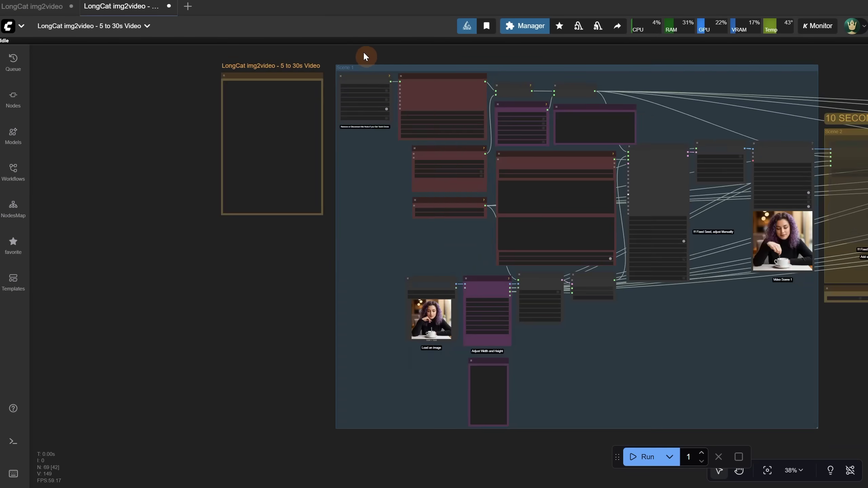
{"action": "left_click_drag", "start_coordinate": [798, 311], "coordinate": [327, 334]}
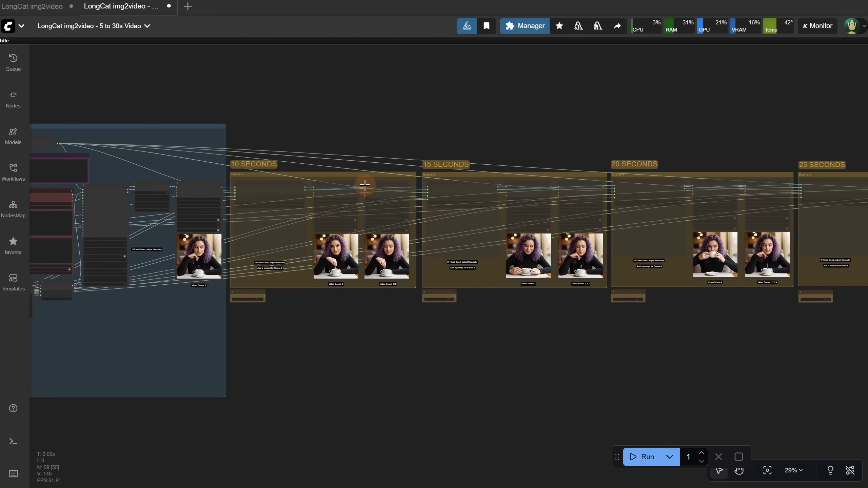
{"action": "left_click_drag", "start_coordinate": [605, 318], "coordinate": [350, 351]}
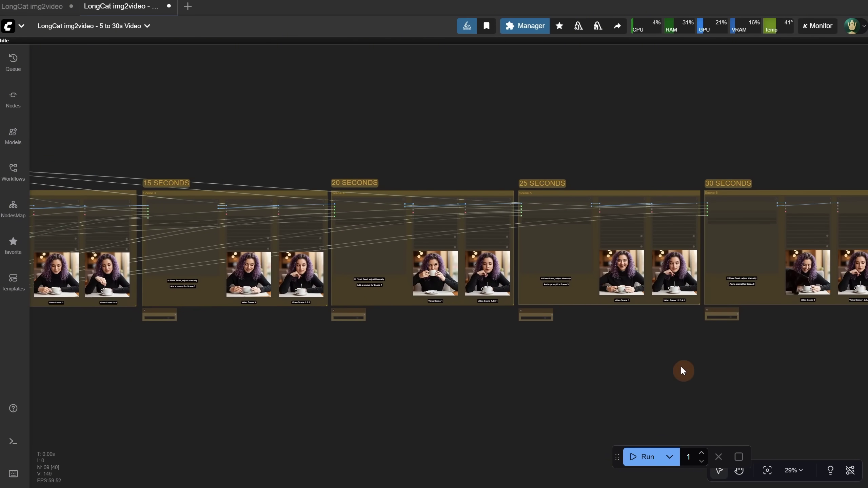
{"action": "left_click_drag", "start_coordinate": [683, 371], "coordinate": [481, 289]}
{"action": "left_click_drag", "start_coordinate": [106, 412], "coordinate": [816, 362]}
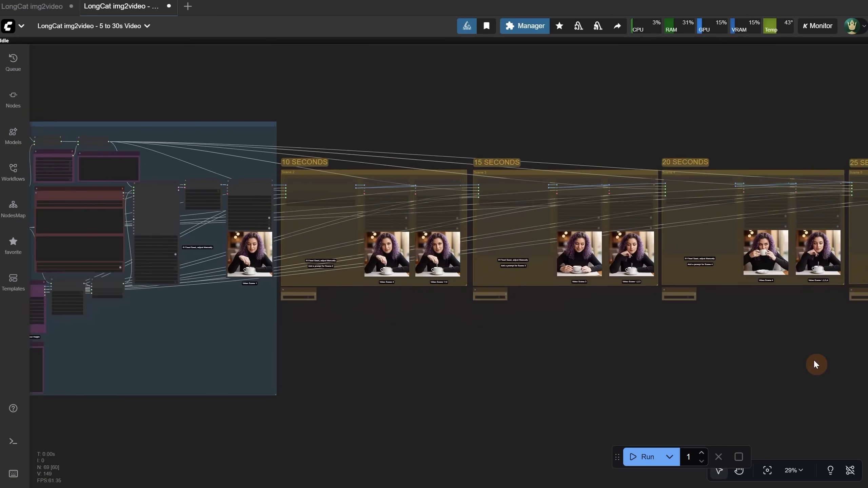
{"action": "scroll", "coordinate": [413, 297], "scroll_direction": "up", "scroll_amount": 6}
{"action": "left_click_drag", "start_coordinate": [390, 340], "coordinate": [747, 352]}
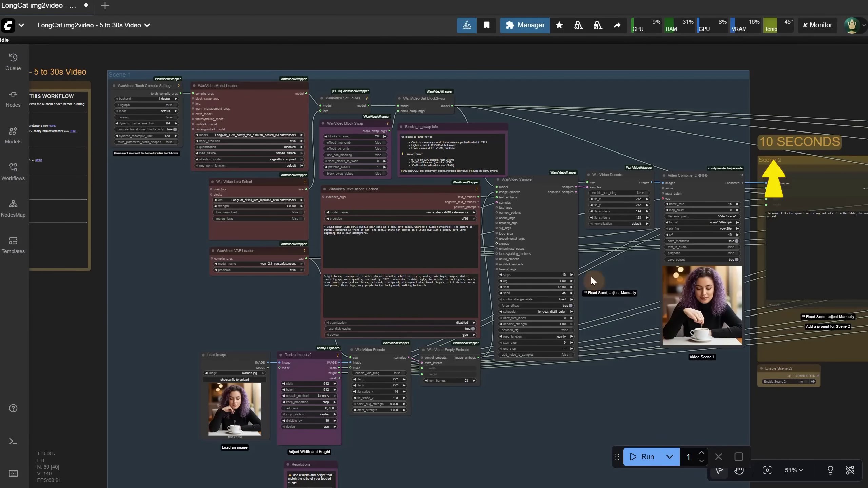
{"action": "scroll", "coordinate": [392, 242], "scroll_direction": "up", "scroll_amount": 10}
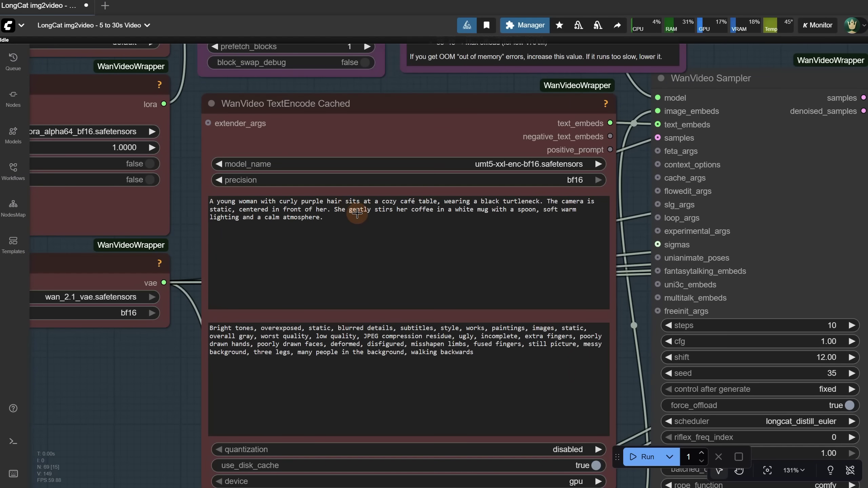
{"action": "left_click", "coordinate": [340, 212]}
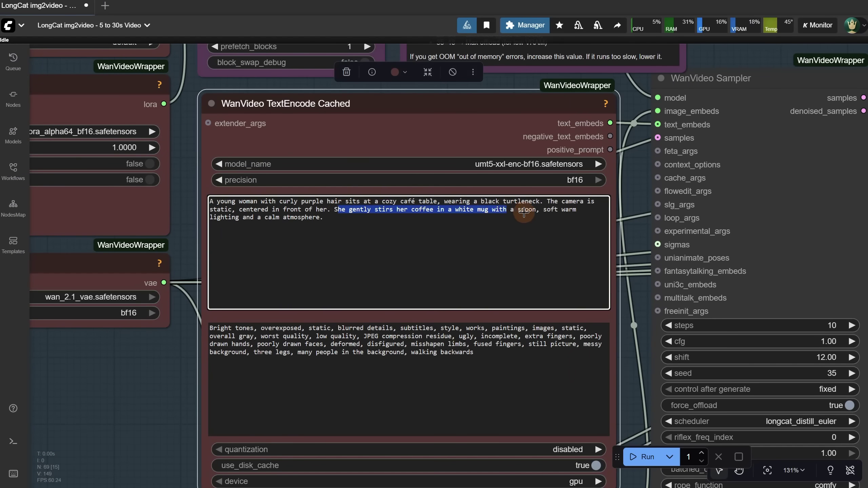
{"action": "scroll", "coordinate": [511, 234], "scroll_direction": "down", "scroll_amount": 5}
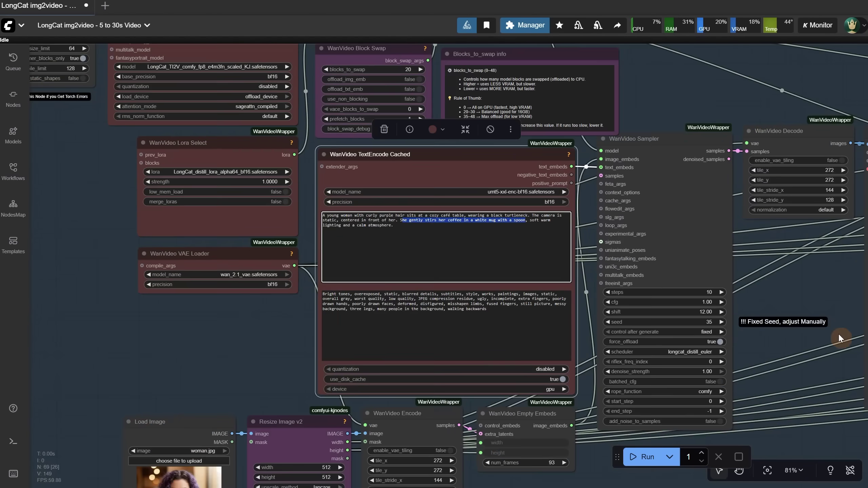
{"action": "left_click_drag", "start_coordinate": [820, 294], "coordinate": [655, 262]}
{"action": "scroll", "coordinate": [503, 298], "scroll_direction": "up", "scroll_amount": 1}
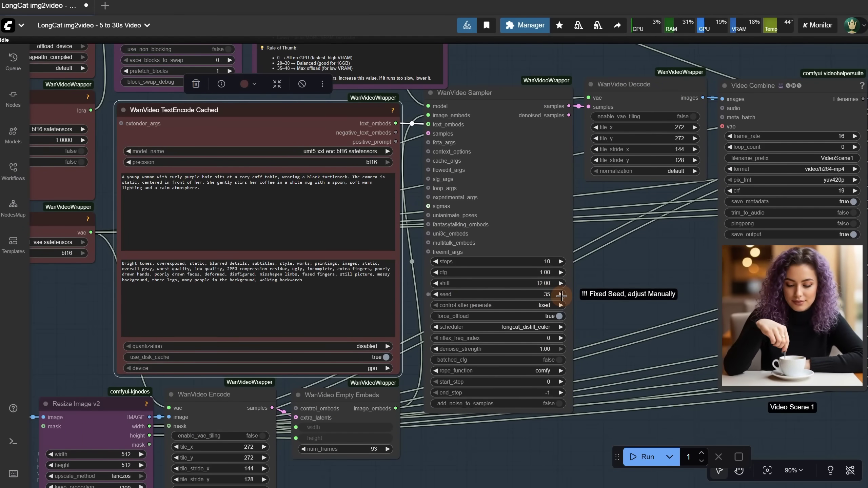
{"action": "scroll", "coordinate": [598, 377], "scroll_direction": "up", "scroll_amount": 5}
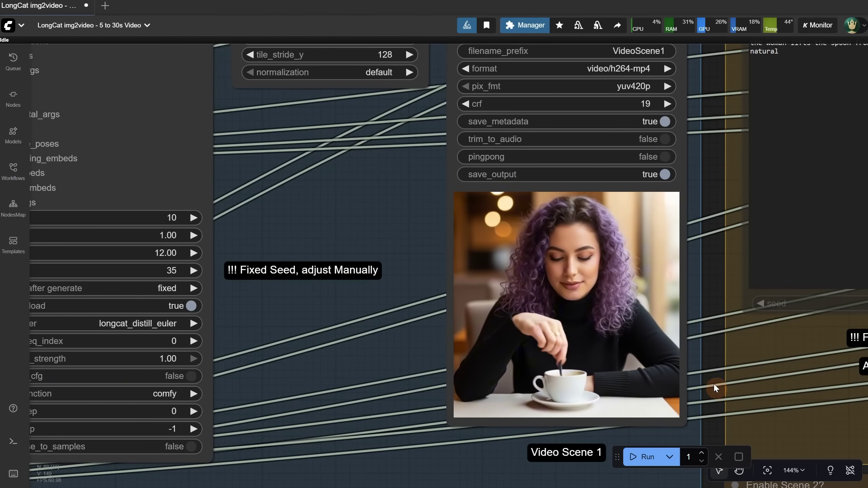
{"action": "scroll", "coordinate": [706, 312], "scroll_direction": "down", "scroll_amount": 5}
{"action": "scroll", "coordinate": [705, 314], "scroll_direction": "down", "scroll_amount": 1}
Switch Enable Scene 2 on and check the Scene 2 prompt text.
{"action": "left_click_drag", "start_coordinate": [709, 305], "coordinate": [526, 286]}
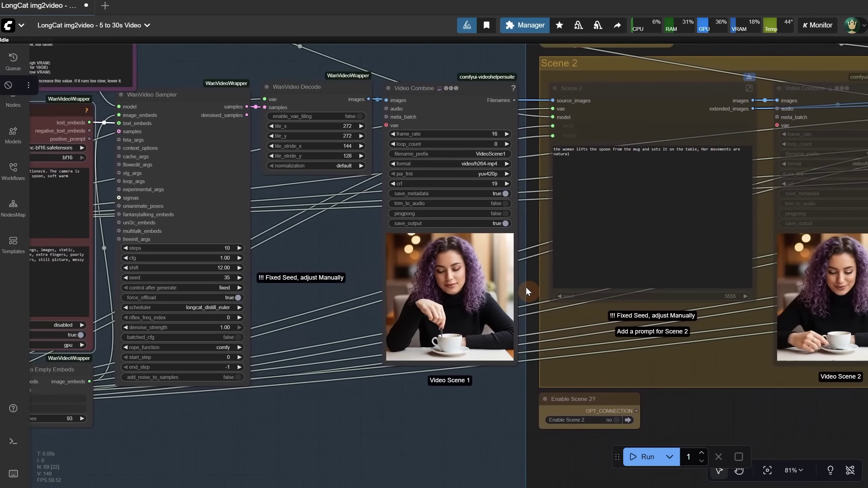
{"action": "left_click", "coordinate": [577, 419]}
{"action": "left_click_drag", "start_coordinate": [633, 292], "coordinate": [659, 344]}
{"action": "scroll", "coordinate": [612, 219], "scroll_direction": "up", "scroll_amount": 3}
{"action": "left_click", "coordinate": [684, 209]}
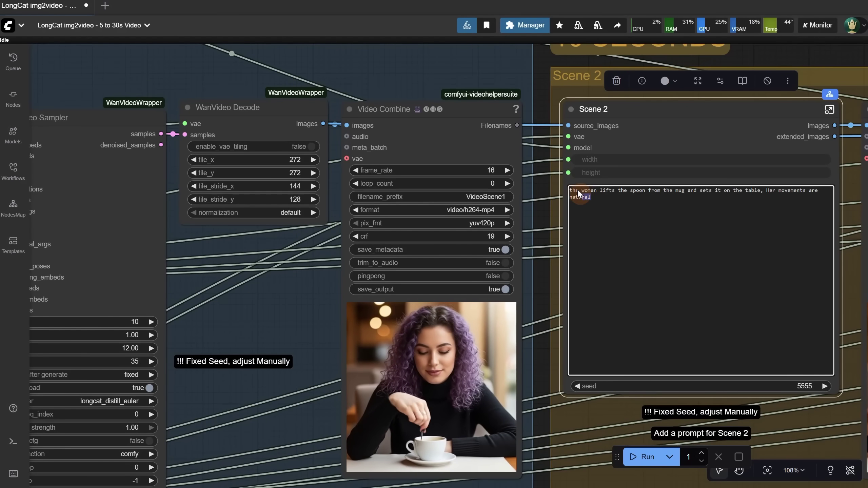
{"action": "key", "text": "ctrl+a"}
{"action": "left_click", "coordinate": [597, 219]}
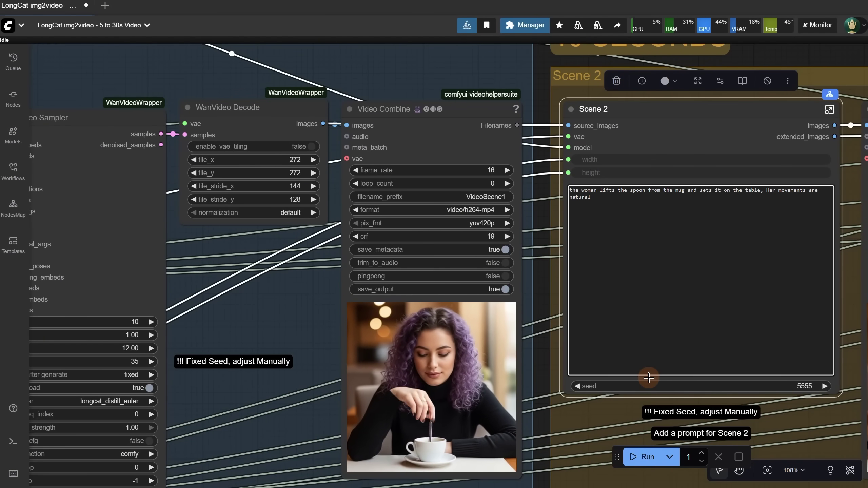
Inspect the Scene 2 Video Combine previews and the Enable Scene nodes.
{"action": "scroll", "coordinate": [657, 374], "scroll_direction": "down", "scroll_amount": 5}
{"action": "left_click_drag", "start_coordinate": [538, 397], "coordinate": [488, 357]}
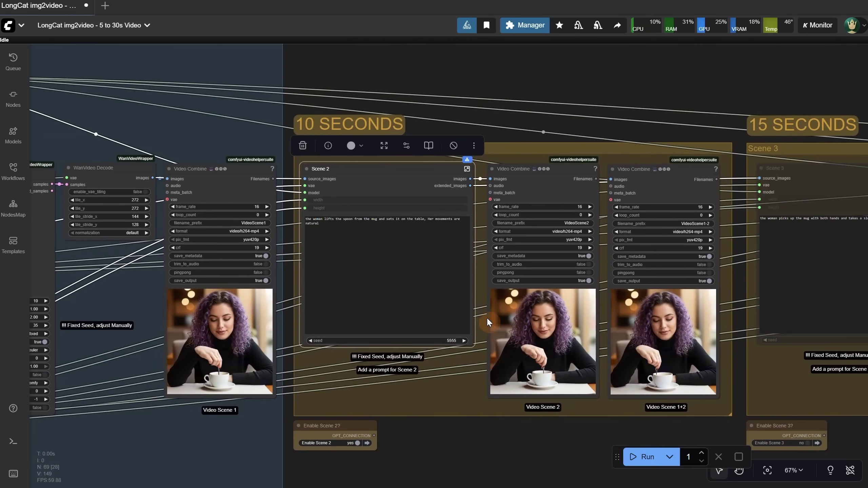
{"action": "scroll", "coordinate": [568, 359], "scroll_direction": "up", "scroll_amount": 5}
{"action": "left_click_drag", "start_coordinate": [454, 390], "coordinate": [386, 341]}
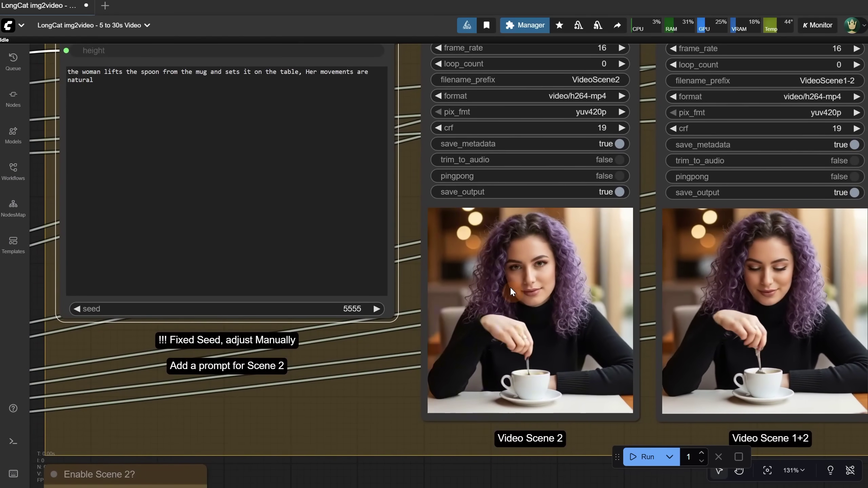
{"action": "scroll", "coordinate": [510, 287], "scroll_direction": "down", "scroll_amount": 2}
{"action": "left_click_drag", "start_coordinate": [549, 446], "coordinate": [509, 399]}
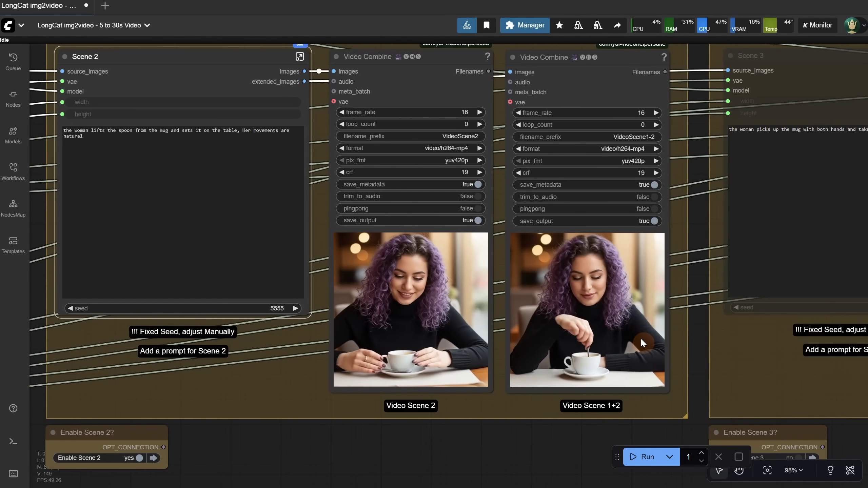
{"action": "scroll", "coordinate": [639, 338], "scroll_direction": "down", "scroll_amount": 2}
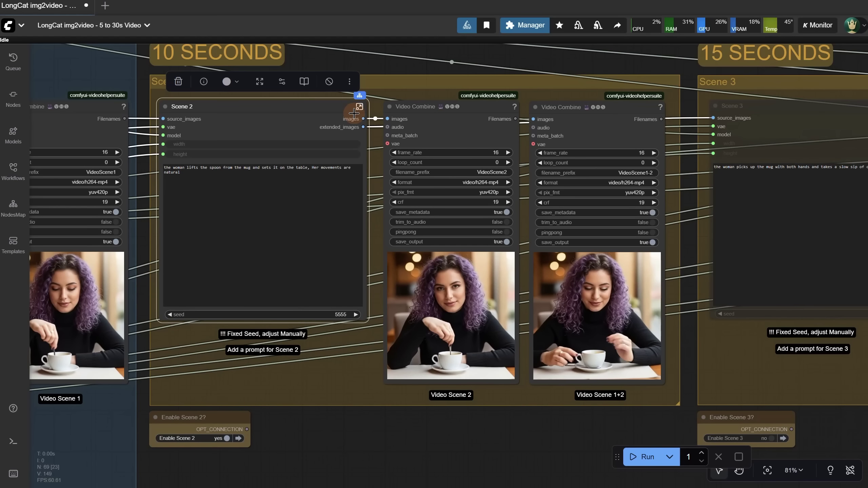
{"action": "left_click", "coordinate": [357, 107]}
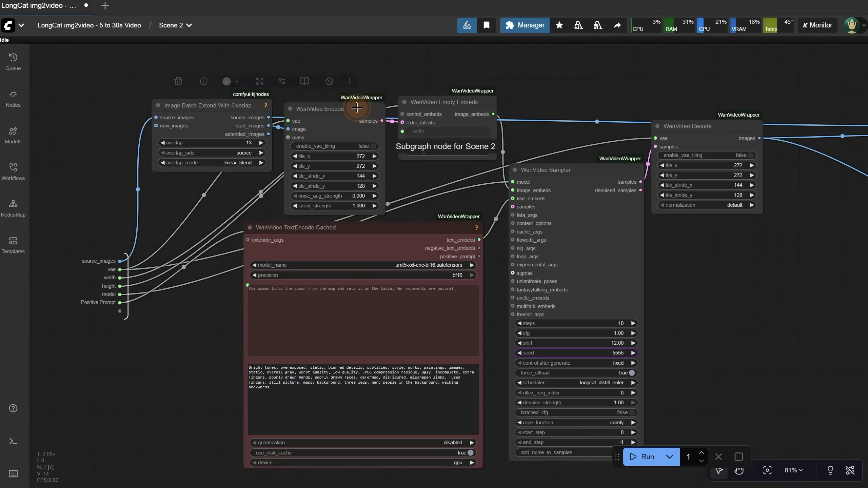
{"action": "scroll", "coordinate": [216, 128], "scroll_direction": "up", "scroll_amount": 2}
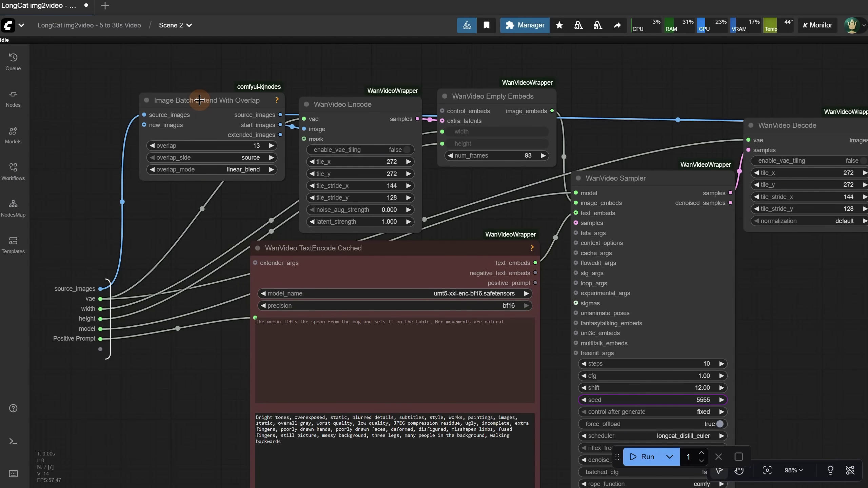
{"action": "left_click_drag", "start_coordinate": [205, 99], "coordinate": [200, 100]}
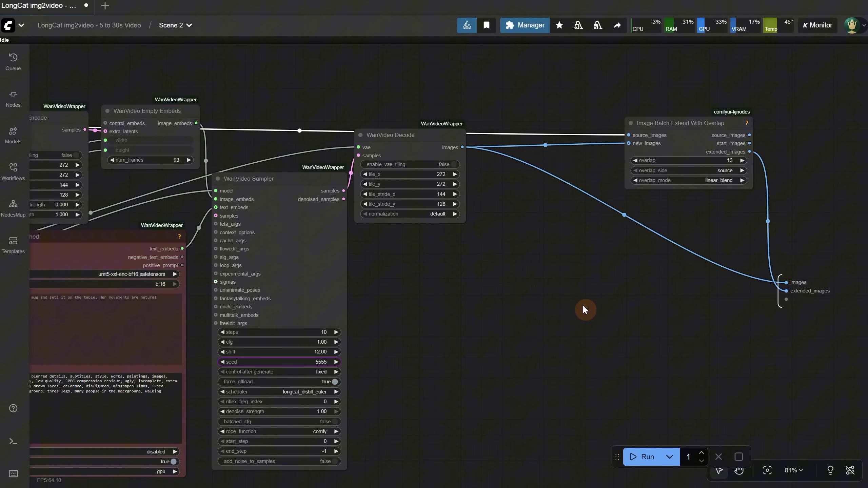
{"action": "left_click_drag", "start_coordinate": [435, 304], "coordinate": [503, 289]}
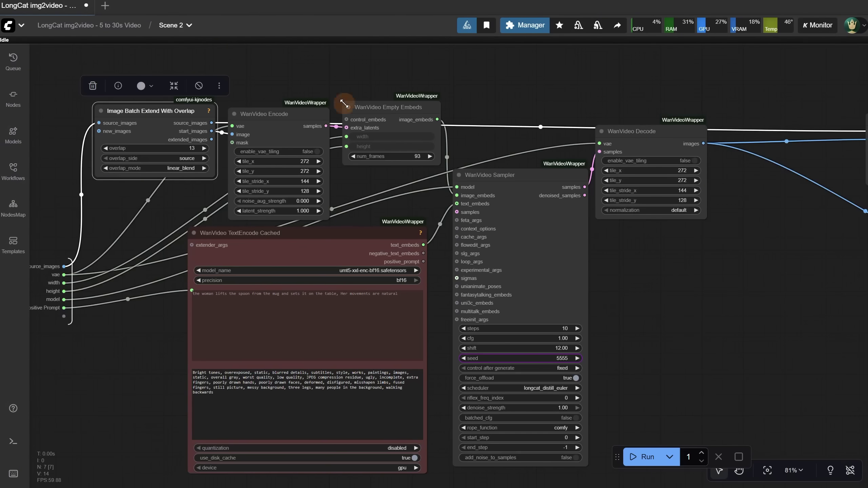
Back on the main graph, set Enable Scene 3 to yes and review its prompt and video outputs.
{"action": "left_click", "coordinate": [79, 31]}
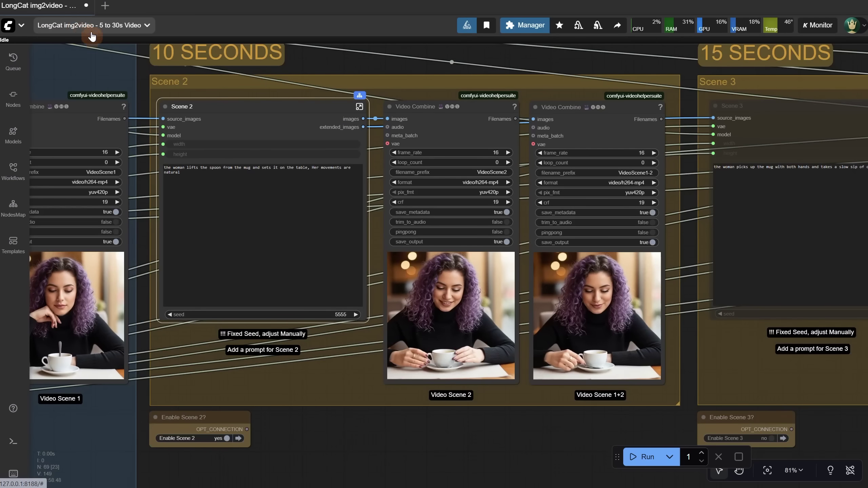
{"action": "left_click_drag", "start_coordinate": [500, 426], "coordinate": [227, 433]}
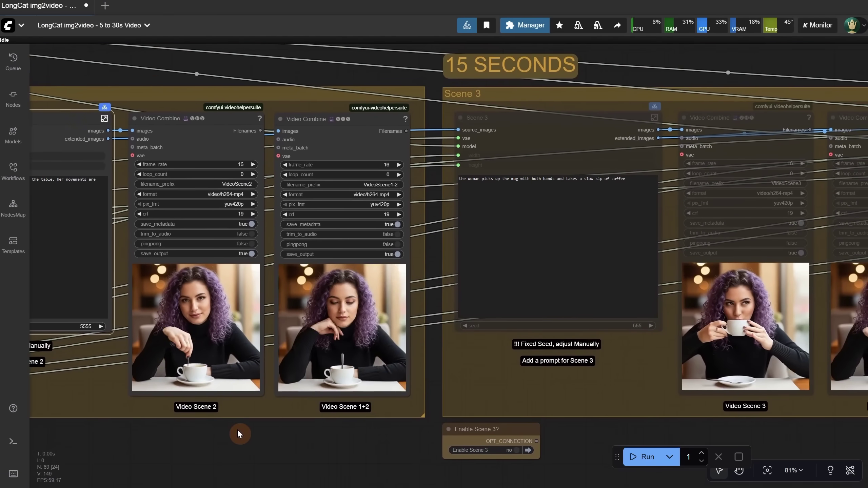
{"action": "left_click", "coordinate": [519, 451]}
{"action": "scroll", "coordinate": [540, 212], "scroll_direction": "up", "scroll_amount": 6}
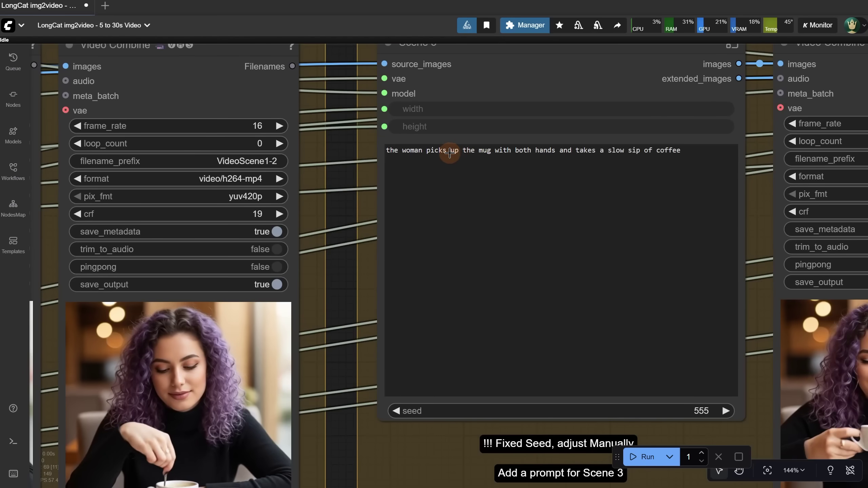
{"action": "left_click_drag", "start_coordinate": [423, 151], "coordinate": [674, 155]}
{"action": "scroll", "coordinate": [676, 173], "scroll_direction": "down", "scroll_amount": 3}
{"action": "left_click_drag", "start_coordinate": [675, 424], "coordinate": [316, 419]}
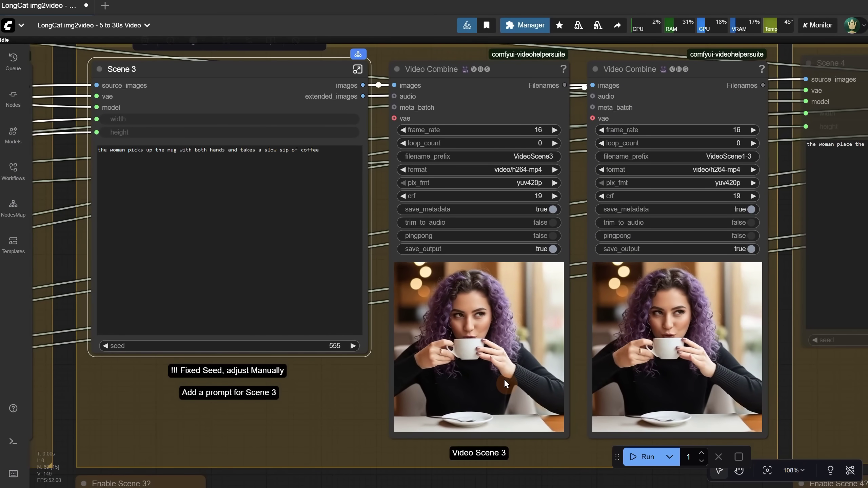
Select the Enable Scene 4? node and review the Scene 4 group.
{"action": "left_click_drag", "start_coordinate": [794, 395], "coordinate": [399, 298]}
{"action": "left_click", "coordinate": [444, 387]}
{"action": "scroll", "coordinate": [611, 414], "scroll_direction": "up", "scroll_amount": 4}
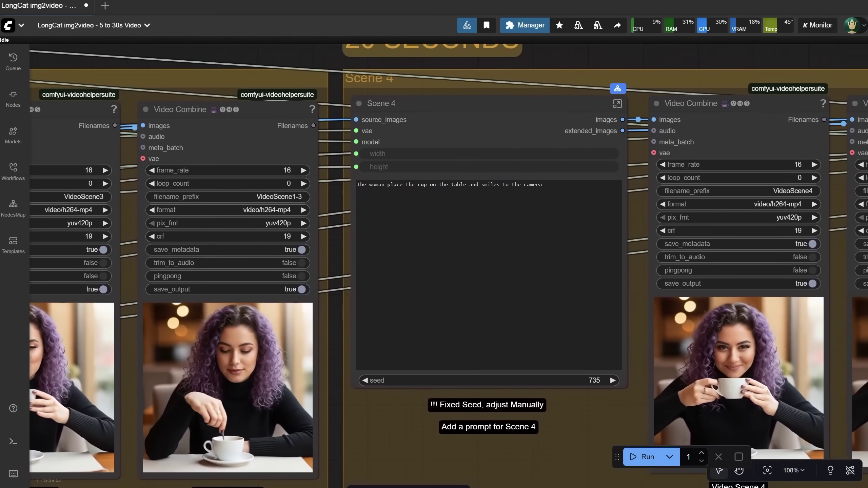
{"action": "scroll", "coordinate": [472, 212], "scroll_direction": "up", "scroll_amount": 4}
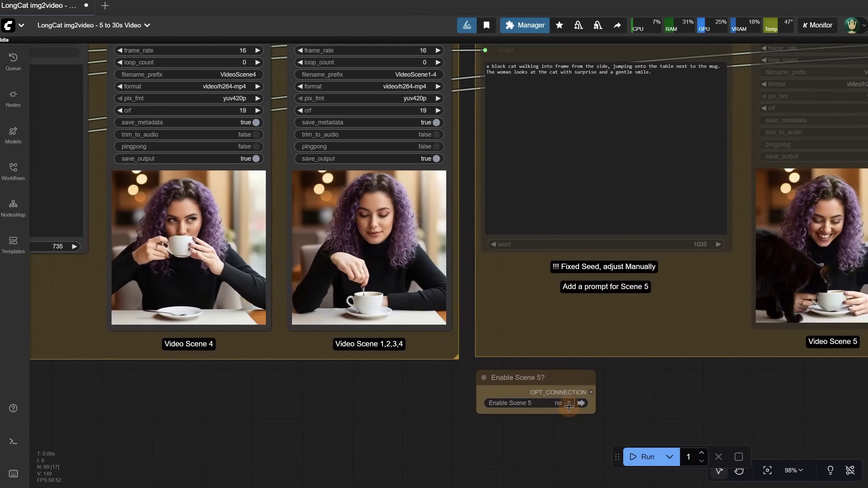
{"action": "scroll", "coordinate": [602, 107], "scroll_direction": "up", "scroll_amount": 5}
{"action": "scroll", "coordinate": [508, 272], "scroll_direction": "up", "scroll_amount": 3}
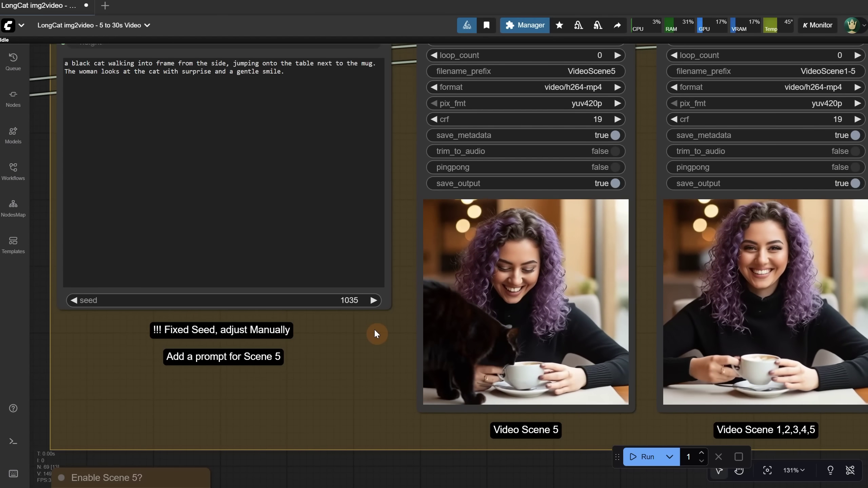
{"action": "scroll", "coordinate": [663, 426], "scroll_direction": "down", "scroll_amount": 1}
{"action": "left_click_drag", "start_coordinate": [546, 462], "coordinate": [374, 382]}
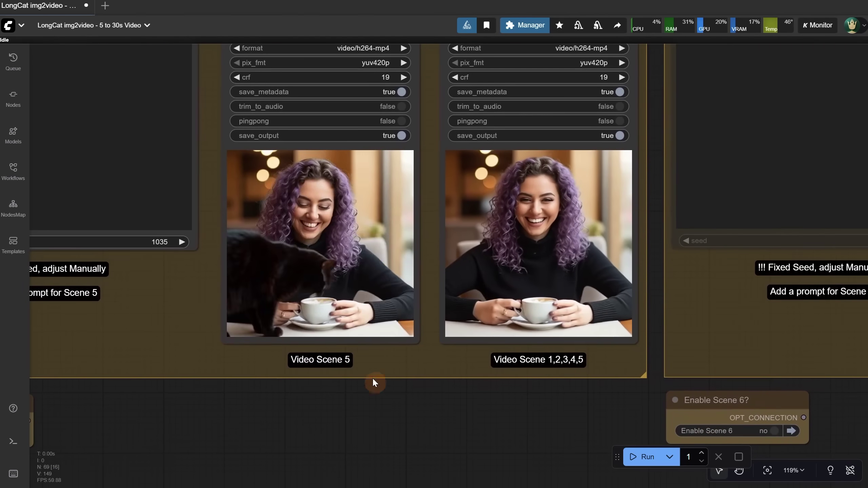
{"action": "left_click", "coordinate": [727, 398]}
{"action": "left_click_drag", "start_coordinate": [587, 413], "coordinate": [351, 486]}
{"action": "left_click_drag", "start_coordinate": [427, 340], "coordinate": [365, 368]}
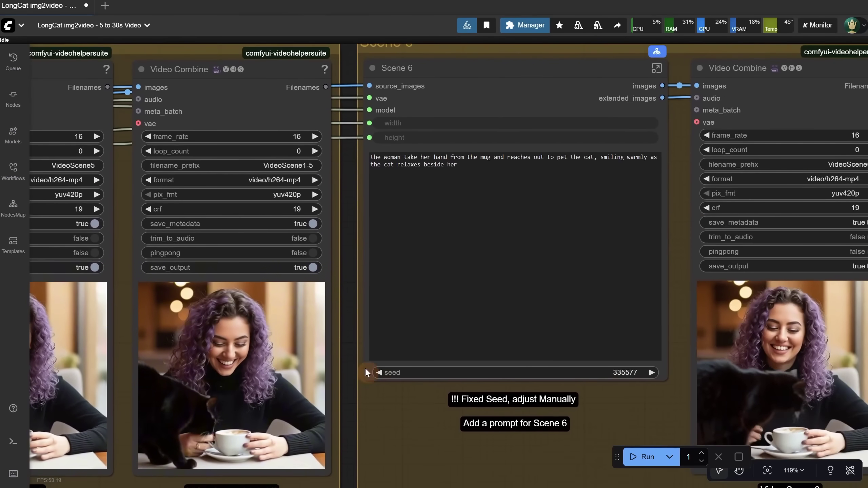
{"action": "scroll", "coordinate": [491, 170], "scroll_direction": "up", "scroll_amount": 3}
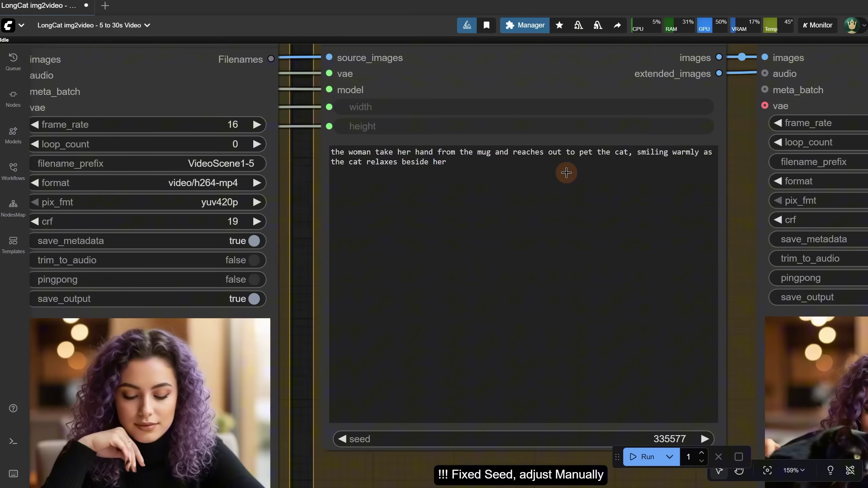
{"action": "scroll", "coordinate": [573, 169], "scroll_direction": "down", "scroll_amount": 5}
{"action": "left_click_drag", "start_coordinate": [641, 350], "coordinate": [276, 348]}
{"action": "scroll", "coordinate": [289, 337], "scroll_direction": "up", "scroll_amount": 3}
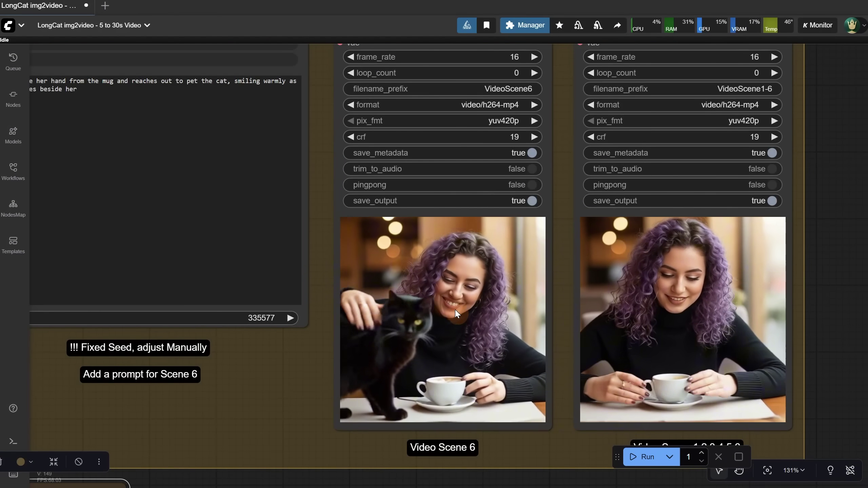
{"action": "scroll", "coordinate": [830, 324], "scroll_direction": "up", "scroll_amount": 4}
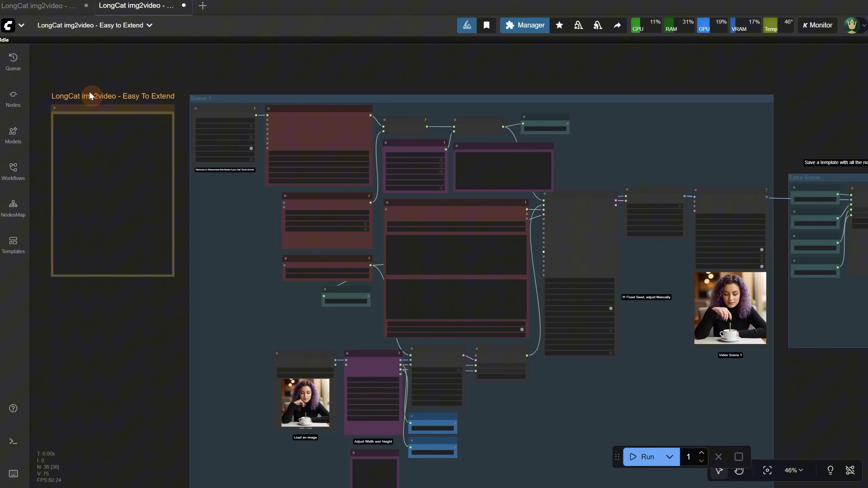
Center the Extra Scene group and drag a selection box over all its nodes.
{"action": "scroll", "coordinate": [151, 83], "scroll_direction": "up", "scroll_amount": 5}
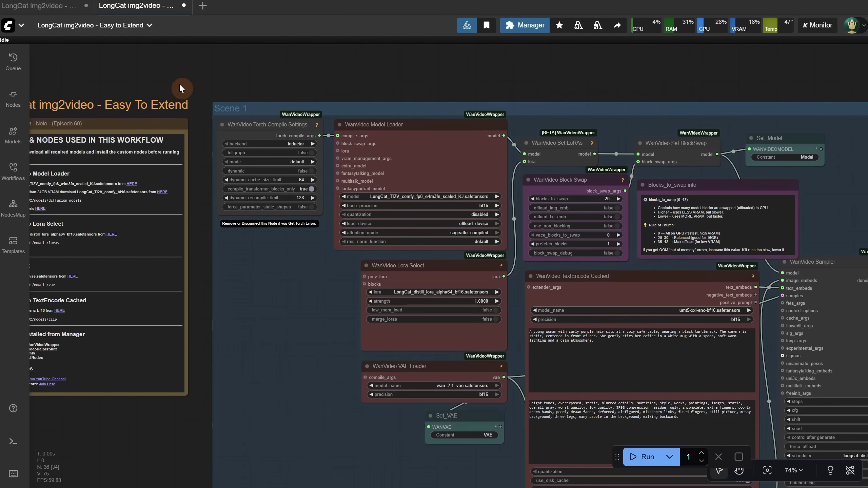
{"action": "scroll", "coordinate": [185, 87], "scroll_direction": "down", "scroll_amount": 8}
{"action": "scroll", "coordinate": [730, 80], "scroll_direction": "up", "scroll_amount": 7}
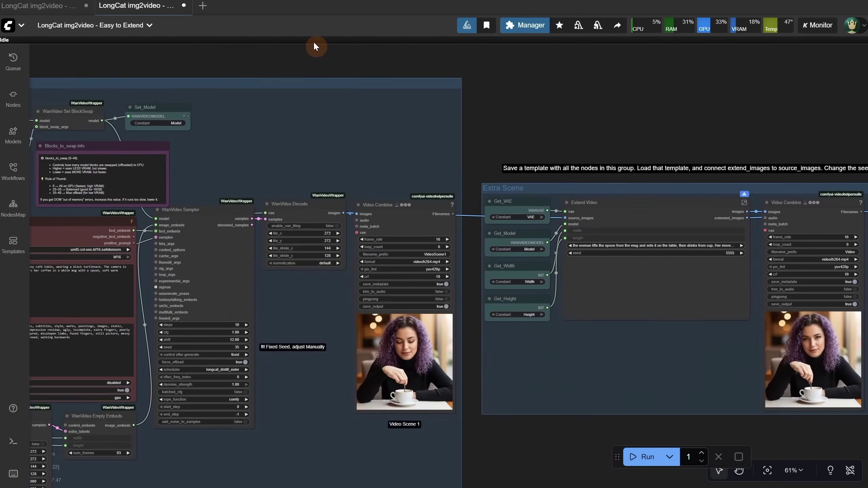
{"action": "left_click_drag", "start_coordinate": [314, 46], "coordinate": [104, 52]}
{"action": "scroll", "coordinate": [464, 116], "scroll_direction": "up", "scroll_amount": 5}
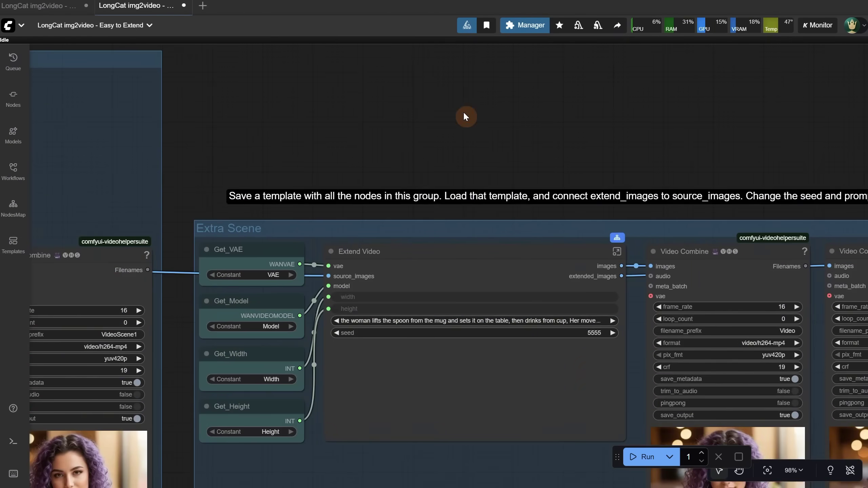
{"action": "scroll", "coordinate": [359, 89], "scroll_direction": "down", "scroll_amount": 2}
{"action": "scroll", "coordinate": [360, 89], "scroll_direction": "right", "scroll_amount": 5}
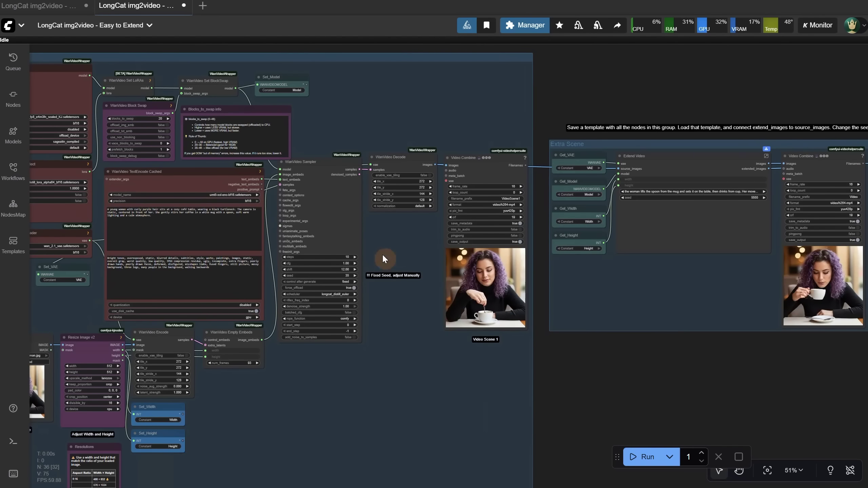
{"action": "left_click_drag", "start_coordinate": [671, 386], "coordinate": [230, 443]}
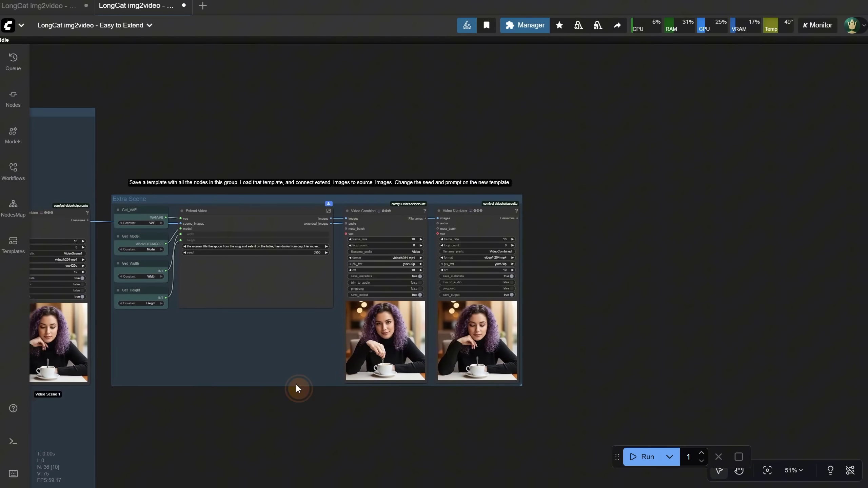
{"action": "left_click_drag", "start_coordinate": [295, 388], "coordinate": [398, 360]}
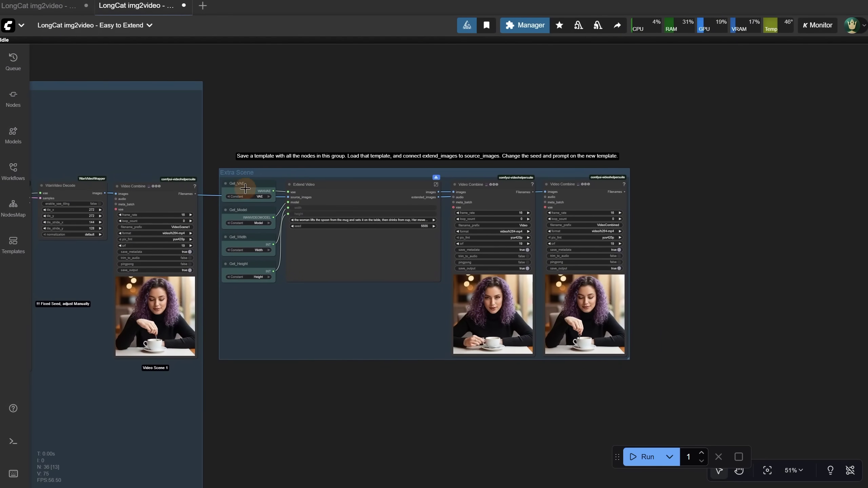
{"action": "scroll", "coordinate": [245, 189], "scroll_direction": "up", "scroll_amount": 3}
{"action": "left_click_drag", "start_coordinate": [213, 171], "coordinate": [773, 423]}
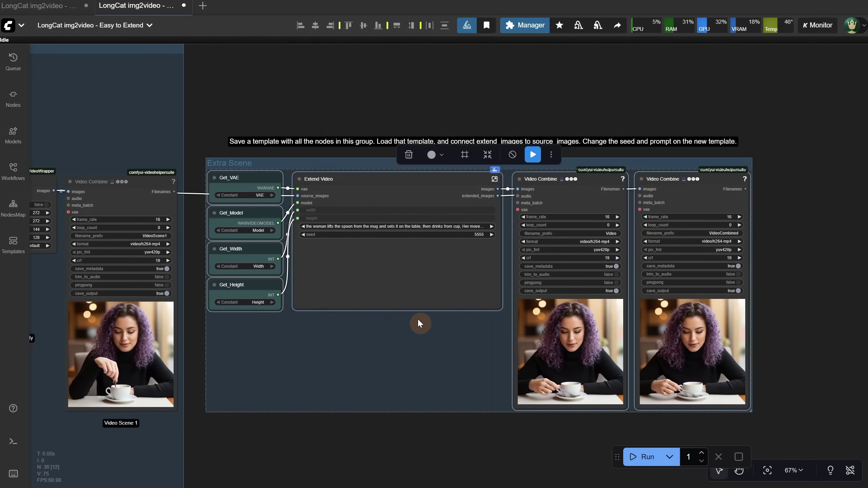
Begin saving the selection as template 'Extendscene Group', then cancel it.
{"action": "right_click", "coordinate": [771, 296]}
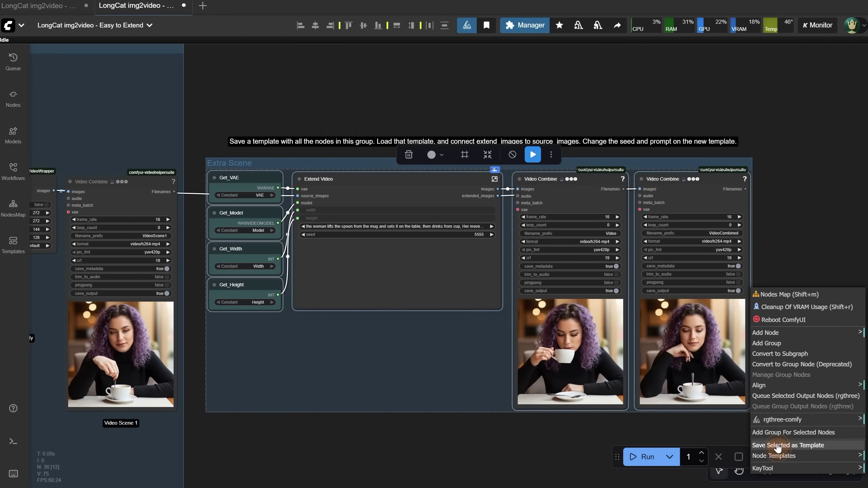
{"action": "left_click", "coordinate": [777, 446]}
{"action": "type", "text": "Extend"}
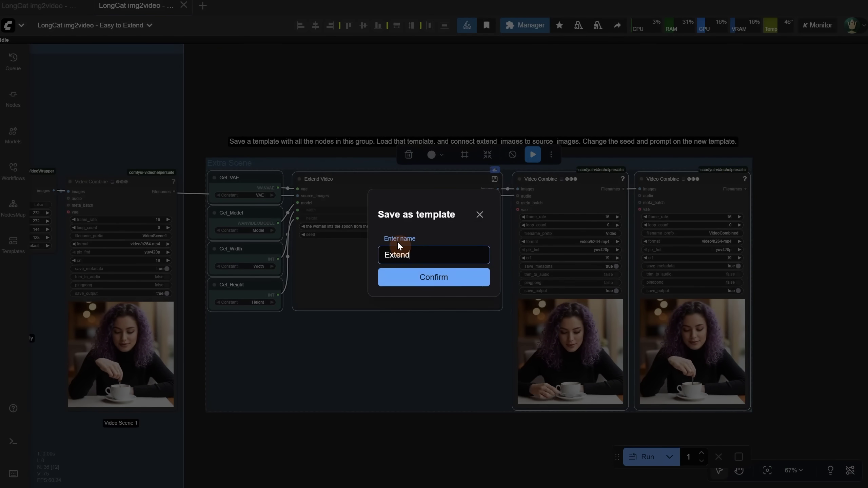
{"action": "type", "text": "cene Group"}
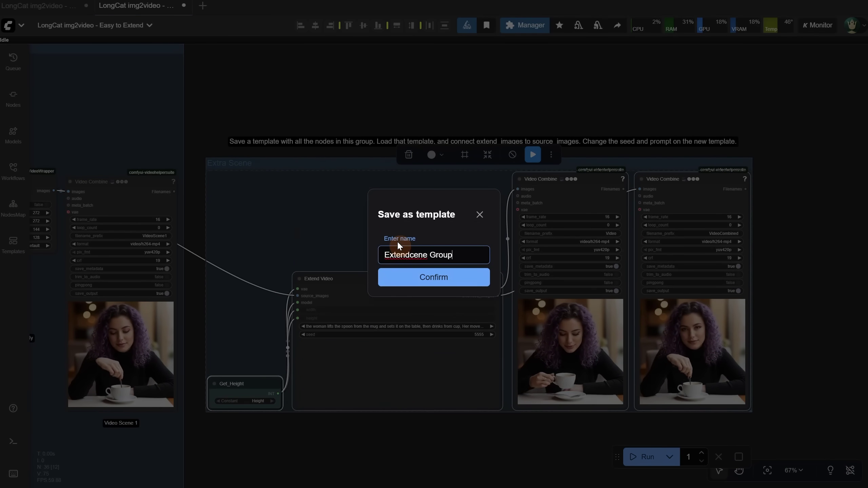
{"action": "left_click", "coordinate": [410, 251]}
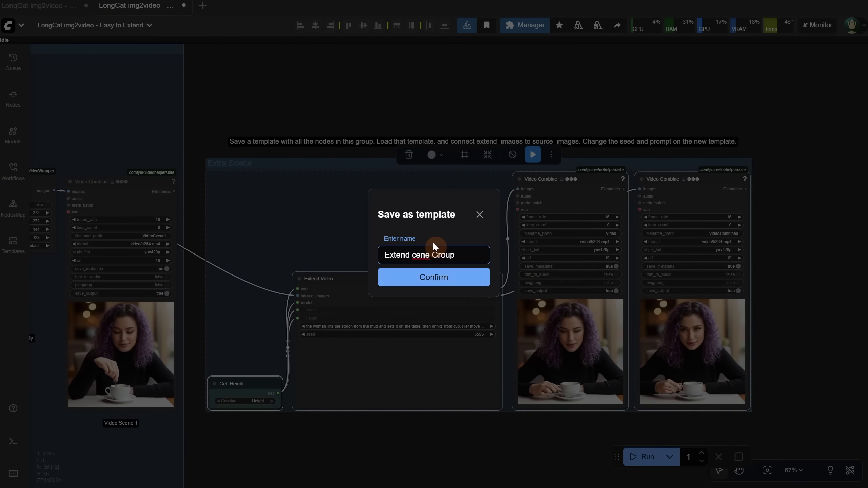
{"action": "type", "text": "s"}
{"action": "left_click", "coordinate": [479, 214]}
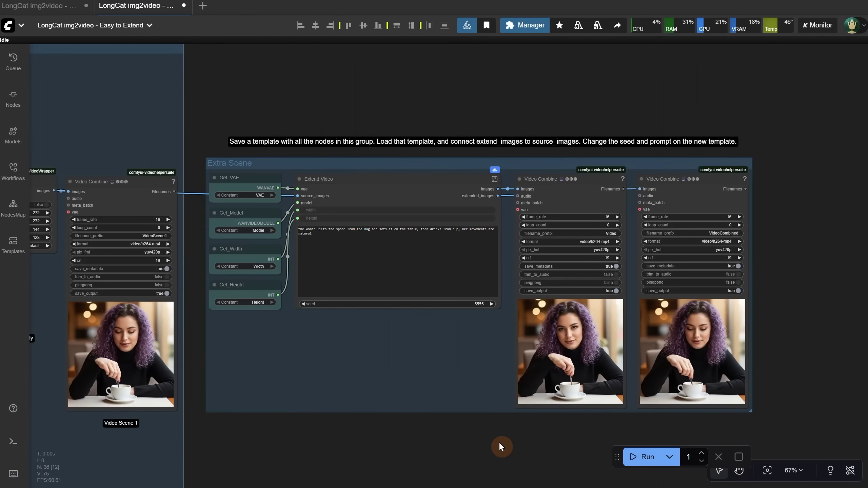
Reselect the Extra Scene nodes and save them as template 'extend scene nodes'.
{"action": "left_click_drag", "start_coordinate": [501, 447], "coordinate": [792, 397]}
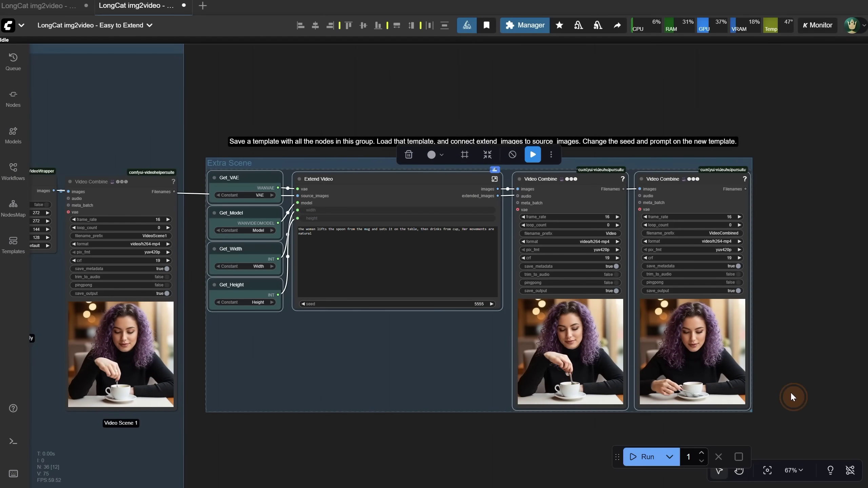
{"action": "right_click", "coordinate": [793, 397]}
{"action": "left_click", "coordinate": [765, 454]}
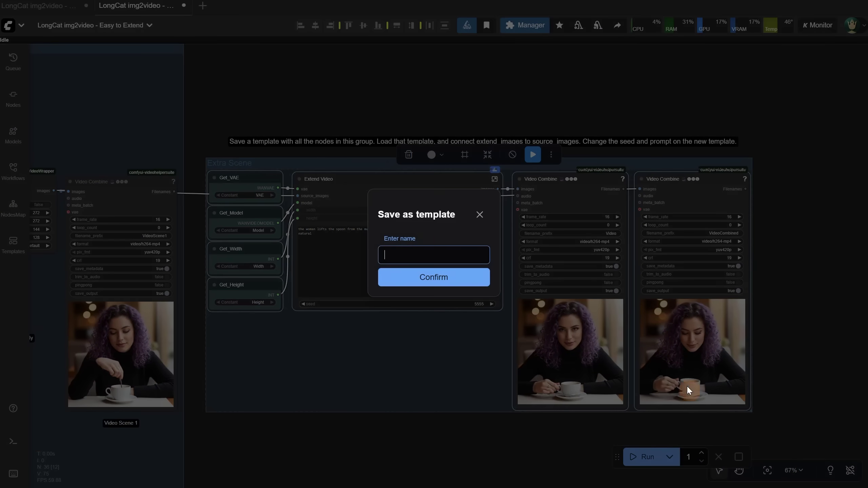
{"action": "type", "text": "extend scene nodes"}
{"action": "left_click", "coordinate": [424, 283]}
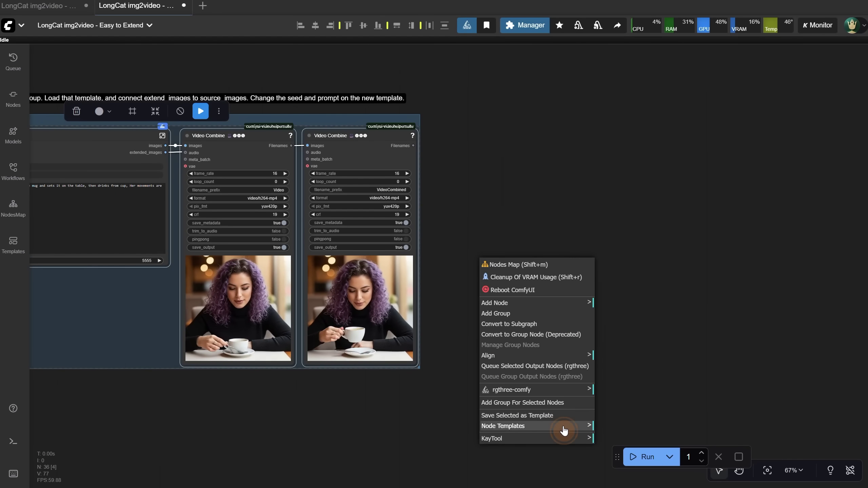
Insert the 'extend scene nodes' template beside the Extra Scene group, feeding extended_images into source_images.
{"action": "left_click", "coordinate": [564, 430]}
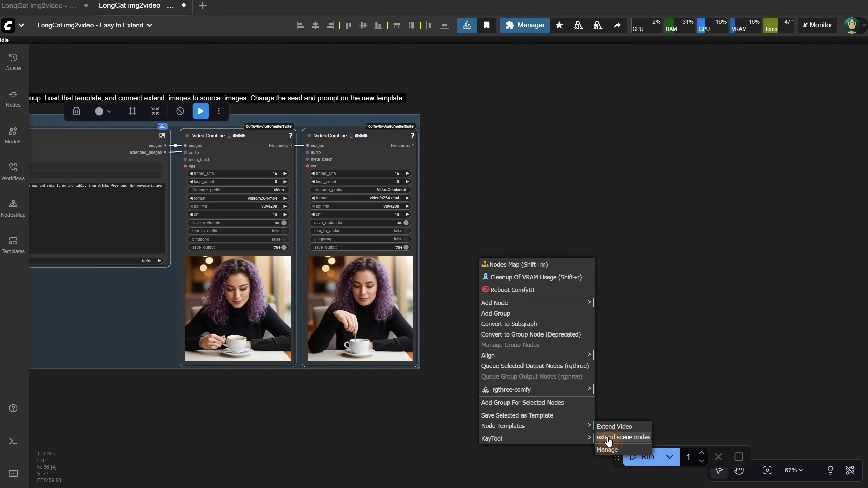
{"action": "left_click", "coordinate": [608, 438]}
{"action": "scroll", "coordinate": [606, 375], "scroll_direction": "down", "scroll_amount": 3}
{"action": "left_click_drag", "start_coordinate": [616, 257], "coordinate": [585, 162]}
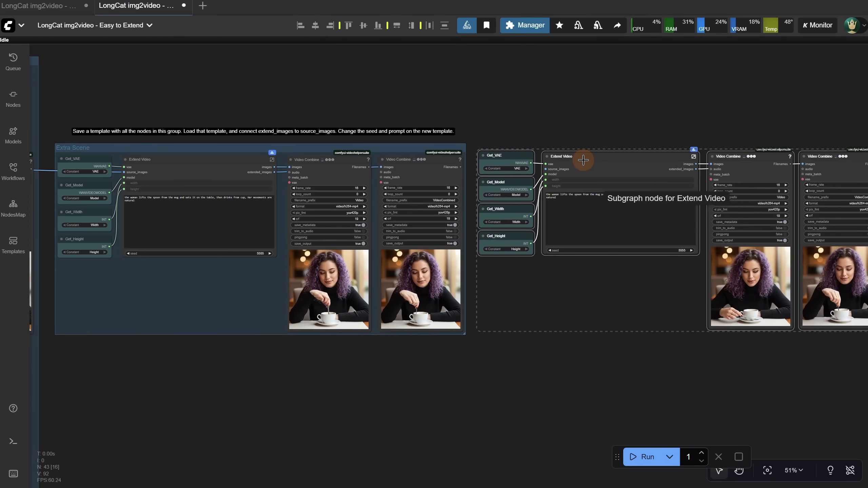
{"action": "left_click", "coordinate": [485, 86]}
{"action": "scroll", "coordinate": [495, 113], "scroll_direction": "up", "scroll_amount": 5}
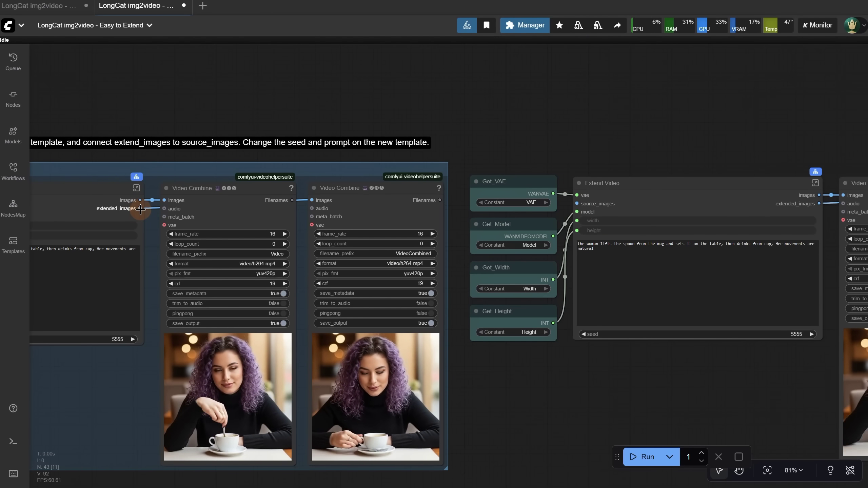
{"action": "left_click_drag", "start_coordinate": [140, 209], "coordinate": [577, 204]}
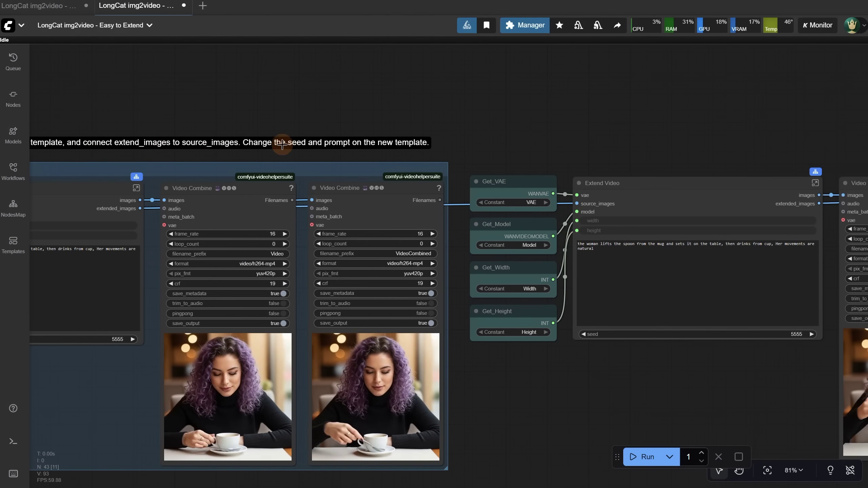
Replace the new Extend Video prompt with 'the woman look at the camera and does something'.
{"action": "left_click_drag", "start_coordinate": [662, 141], "coordinate": [587, 325]}
{"action": "scroll", "coordinate": [695, 307], "scroll_direction": "up", "scroll_amount": 5}
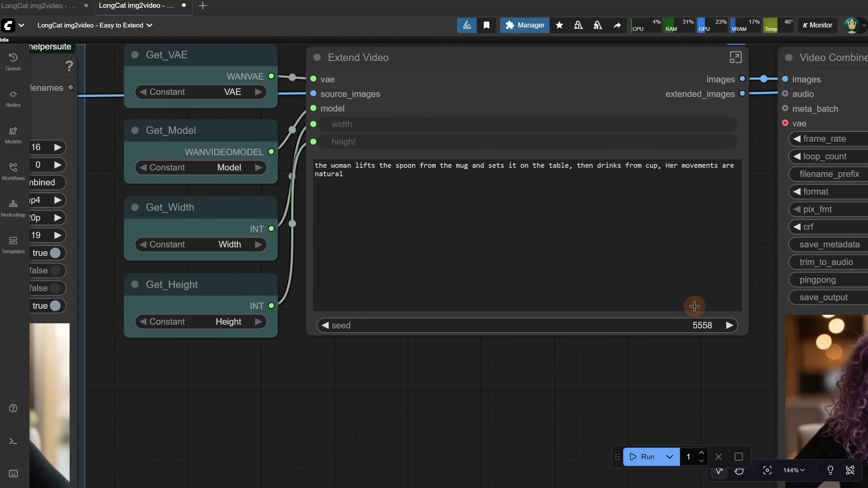
{"action": "scroll", "coordinate": [397, 188], "scroll_direction": "down", "scroll_amount": 3}
{"action": "left_click", "coordinate": [488, 176]}
{"action": "key", "text": "ctrl+a"}
{"action": "type", "text": "the woman look at the camera"}
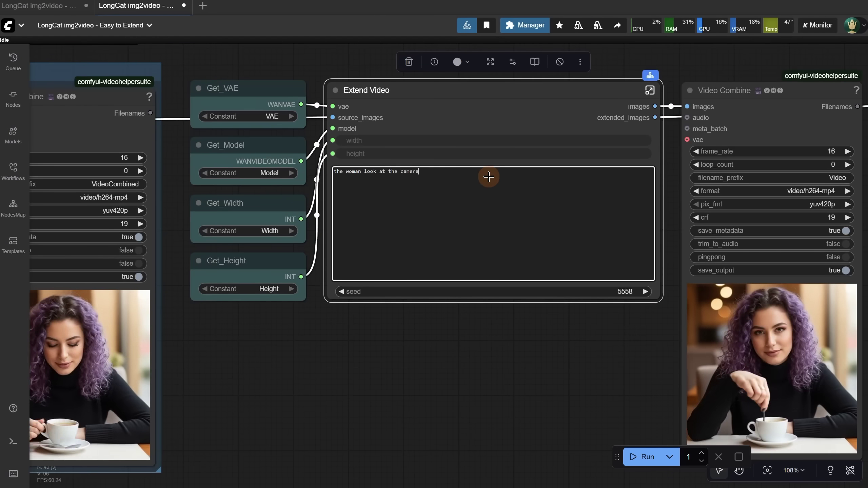
{"action": "type", "text": " and does something"}
{"action": "scroll", "coordinate": [485, 192], "scroll_direction": "down", "scroll_amount": 6}
{"action": "left_click_drag", "start_coordinate": [507, 300], "coordinate": [236, 310]}
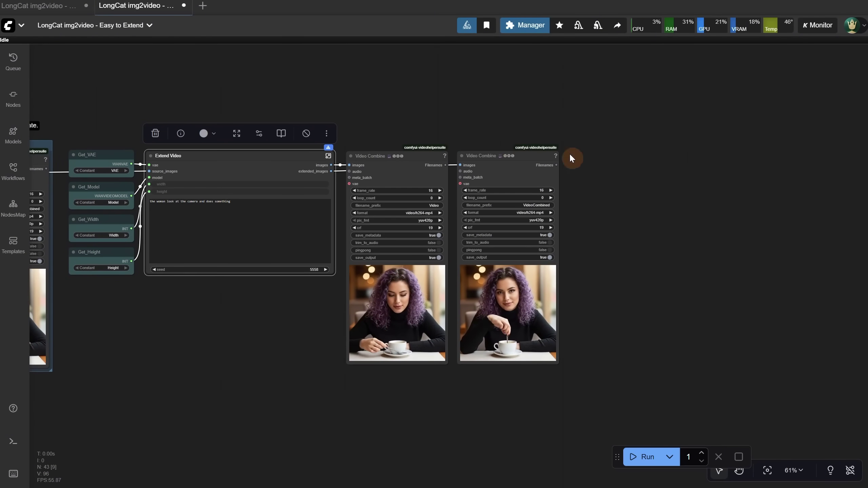
Insert another Extend Video template group on the right, wiring extended_images into its source_images.
{"action": "scroll", "coordinate": [718, 275], "scroll_direction": "down", "scroll_amount": 2}
{"action": "right_click", "coordinate": [552, 231]}
{"action": "mouse_move", "coordinate": [616, 374]}
{"action": "left_click", "coordinate": [682, 368]}
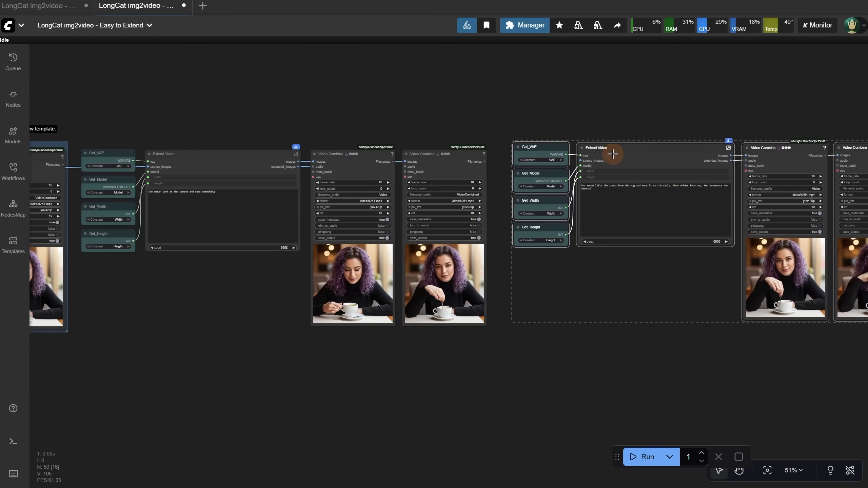
{"action": "left_click_drag", "start_coordinate": [298, 166], "coordinate": [579, 161]}
{"action": "scroll", "coordinate": [702, 248], "scroll_direction": "up", "scroll_amount": 3}
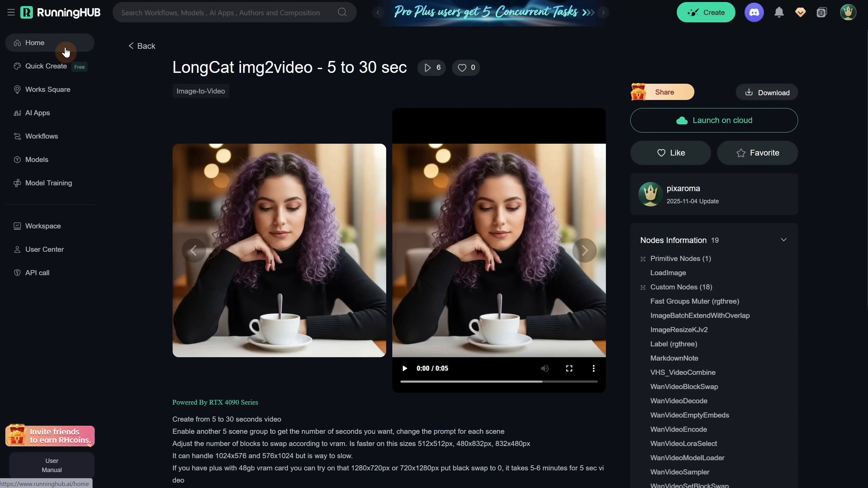
Launch the 'LongCat img2video - 5 to 30 sec' workflow in RunningHub's cloud editor.
{"action": "left_click", "coordinate": [693, 124]}
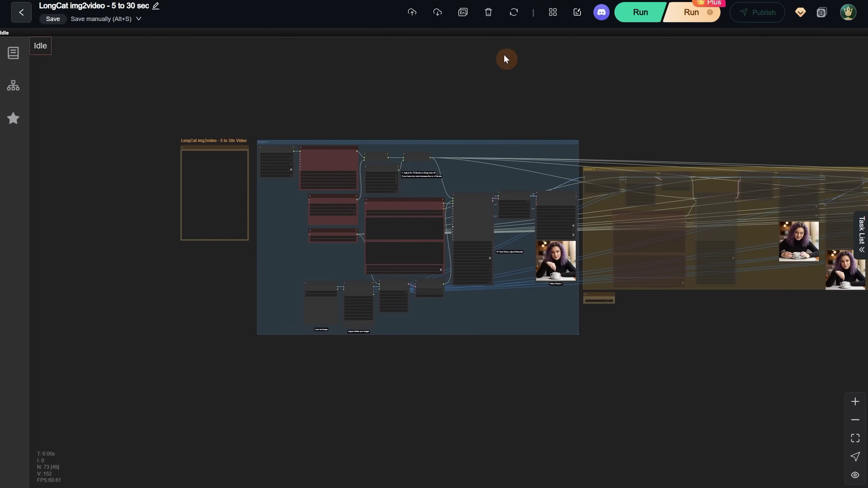
Pan past the Scene 2 sampler settings and previews, then zoom into the Scene 1 group.
{"action": "scroll", "coordinate": [399, 56], "scroll_direction": "up", "scroll_amount": 5}
{"action": "scroll", "coordinate": [438, 72], "scroll_direction": "down", "scroll_amount": 3}
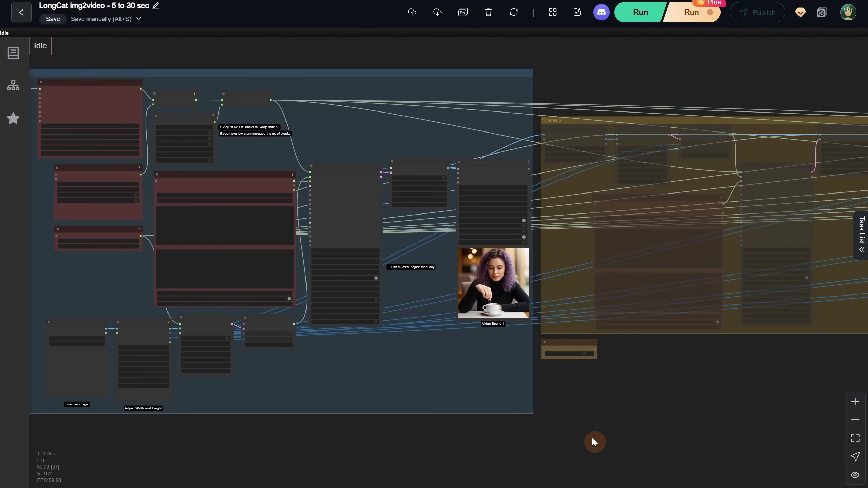
{"action": "scroll", "coordinate": [612, 410], "scroll_direction": "up", "scroll_amount": 6}
{"action": "left_click_drag", "start_coordinate": [734, 339], "coordinate": [103, 306]}
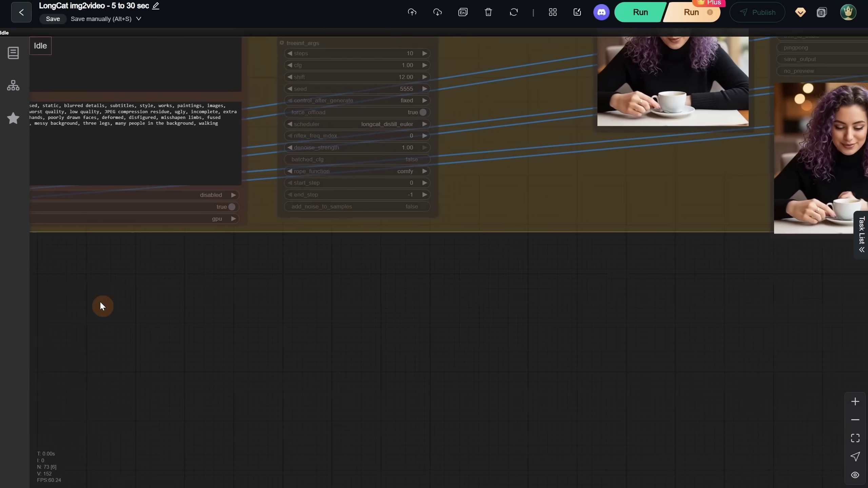
{"action": "left_click_drag", "start_coordinate": [741, 310], "coordinate": [132, 302]}
{"action": "scroll", "coordinate": [671, 350], "scroll_direction": "down", "scroll_amount": 2}
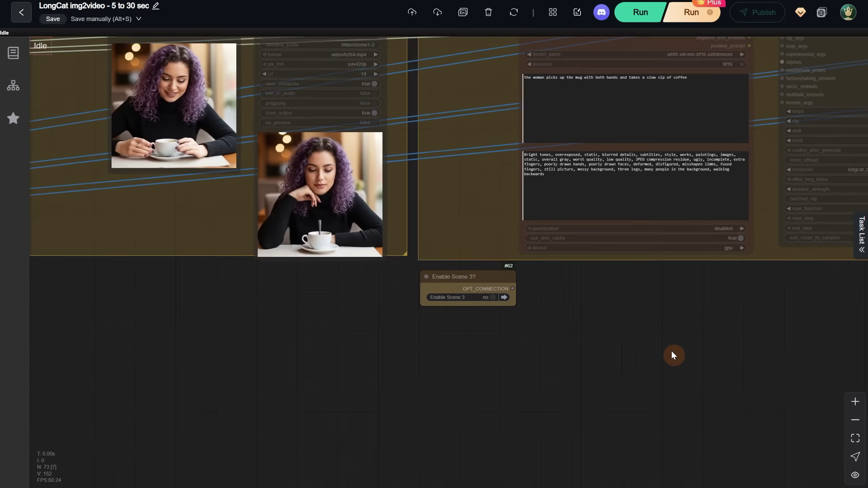
{"action": "scroll", "coordinate": [672, 353], "scroll_direction": "down", "scroll_amount": 10}
{"action": "left_click_drag", "start_coordinate": [387, 364], "coordinate": [618, 374]}
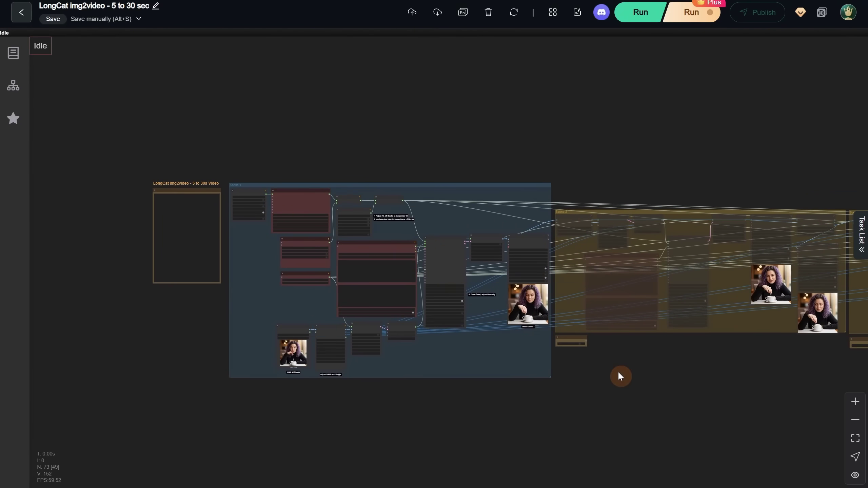
{"action": "scroll", "coordinate": [290, 97], "scroll_direction": "up", "scroll_amount": 6}
{"action": "left_click_drag", "start_coordinate": [554, 188], "coordinate": [465, 45]}
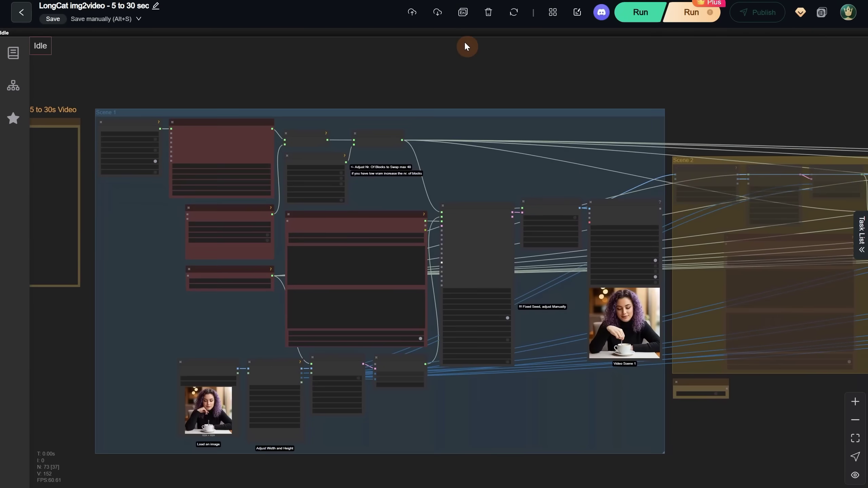
{"action": "scroll", "coordinate": [445, 84], "scroll_direction": "up", "scroll_amount": 6}
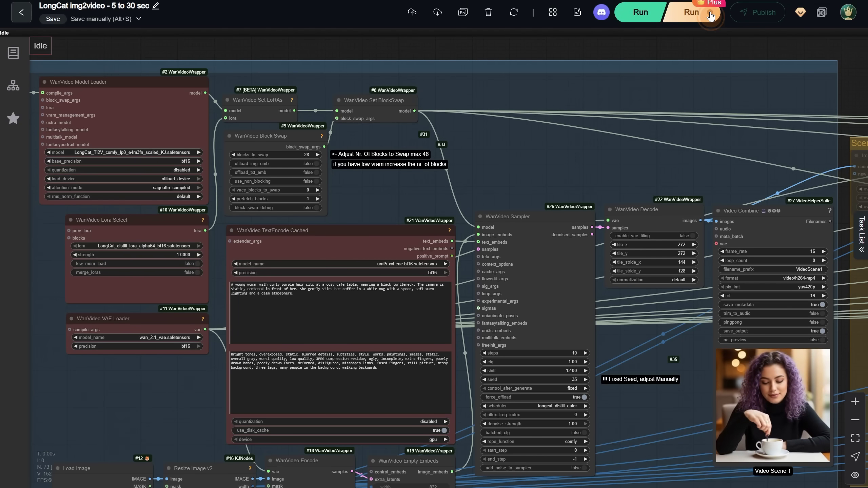
{"action": "left_click", "coordinate": [710, 15]}
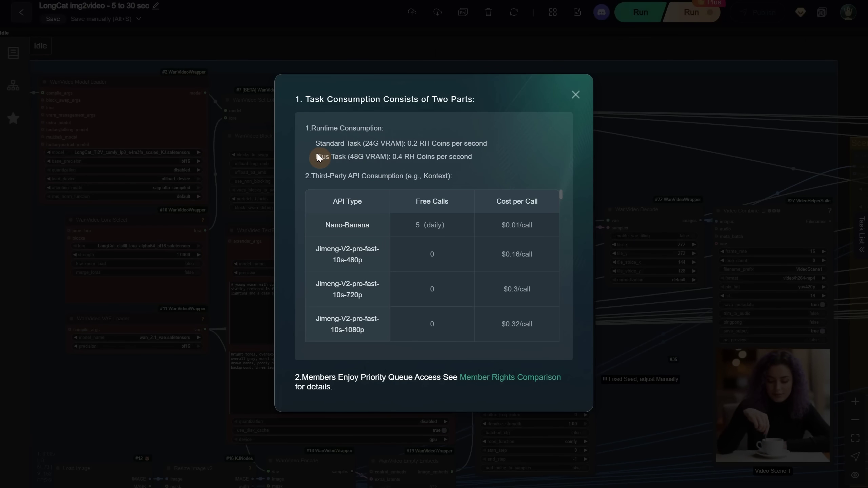
{"action": "left_click_drag", "start_coordinate": [315, 156], "coordinate": [404, 158]}
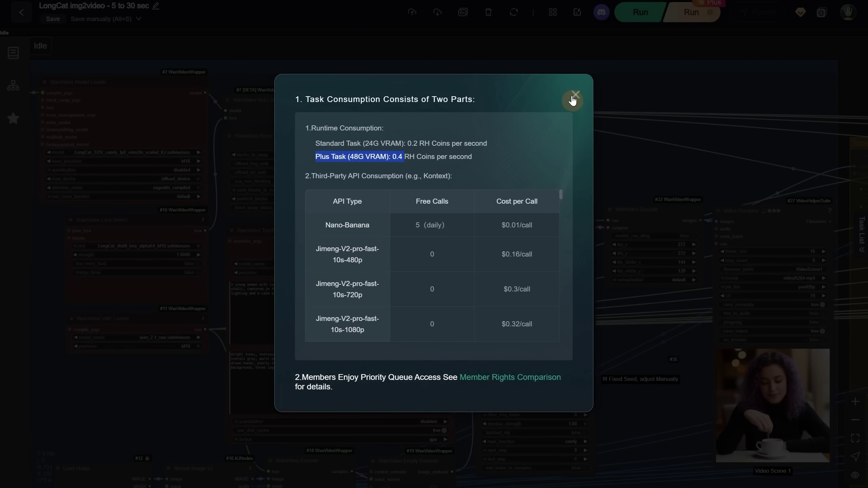
{"action": "left_click", "coordinate": [575, 95]}
{"action": "scroll", "coordinate": [321, 187], "scroll_direction": "up", "scroll_amount": 5}
{"action": "scroll", "coordinate": [310, 112], "scroll_direction": "down", "scroll_amount": 2}
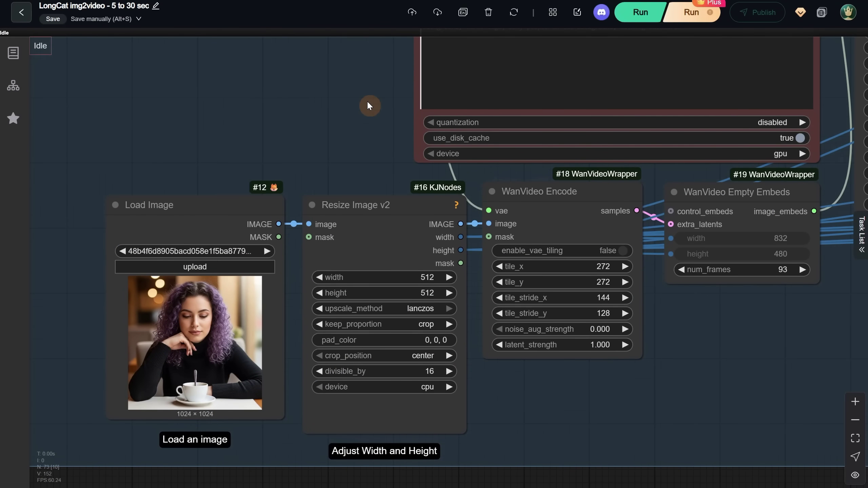
Review Scene 1's TextEncode, Sampler, Model Loader and Block Swap settings with its note.
{"action": "left_click_drag", "start_coordinate": [367, 99], "coordinate": [209, 365]}
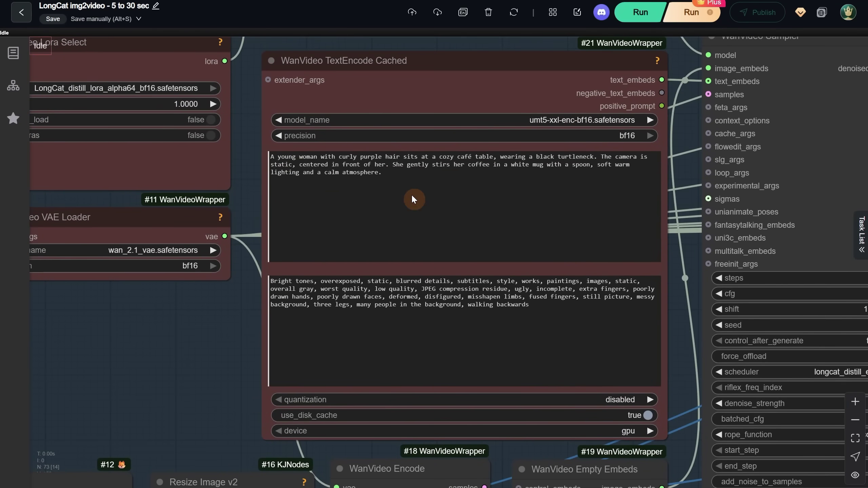
{"action": "scroll", "coordinate": [417, 194], "scroll_direction": "down", "scroll_amount": 2}
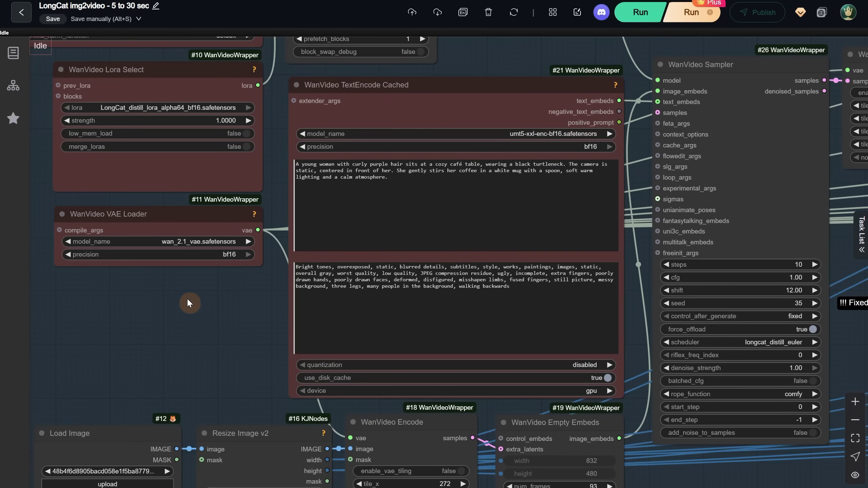
{"action": "left_click_drag", "start_coordinate": [190, 300], "coordinate": [380, 478]}
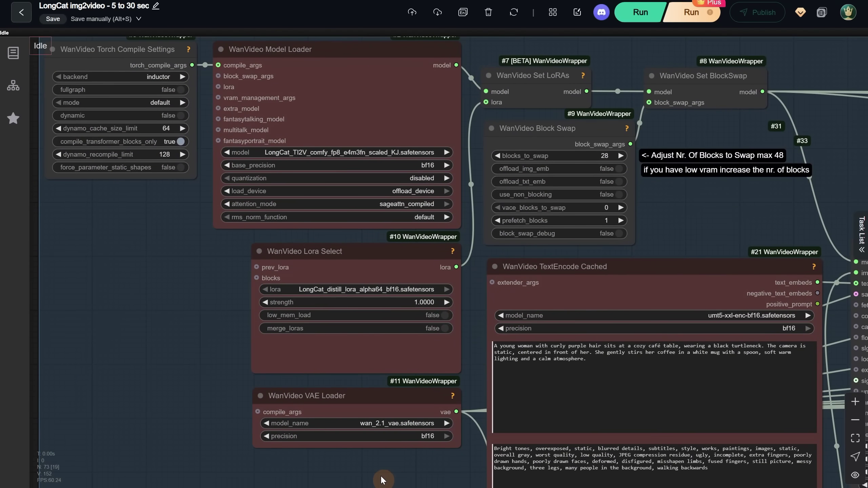
{"action": "scroll", "coordinate": [580, 164], "scroll_direction": "right", "scroll_amount": 10}
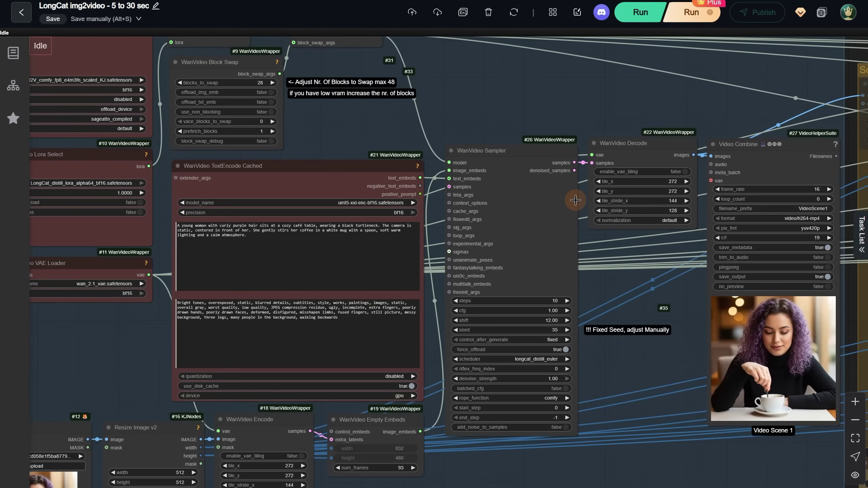
{"action": "scroll", "coordinate": [575, 202], "scroll_direction": "up", "scroll_amount": 2}
{"action": "scroll", "coordinate": [292, 114], "scroll_direction": "up", "scroll_amount": 4}
{"action": "left_click_drag", "start_coordinate": [292, 115], "coordinate": [407, 178]}
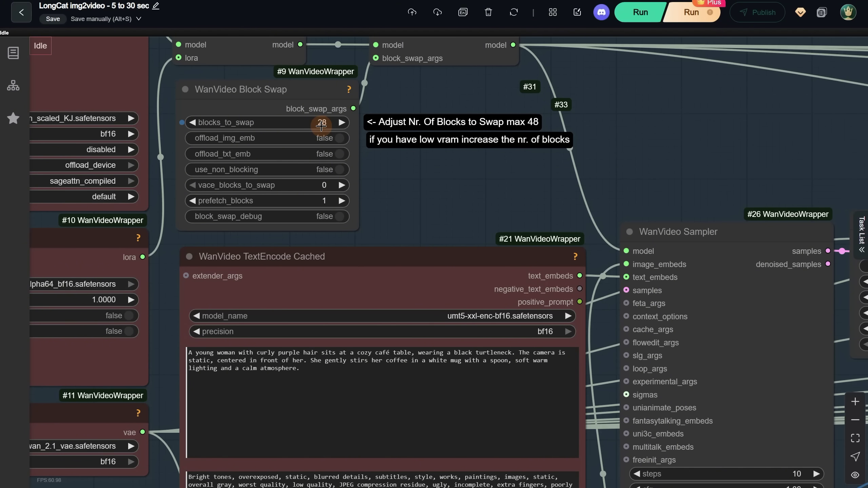
{"action": "scroll", "coordinate": [321, 123], "scroll_direction": "down", "scroll_amount": 3}
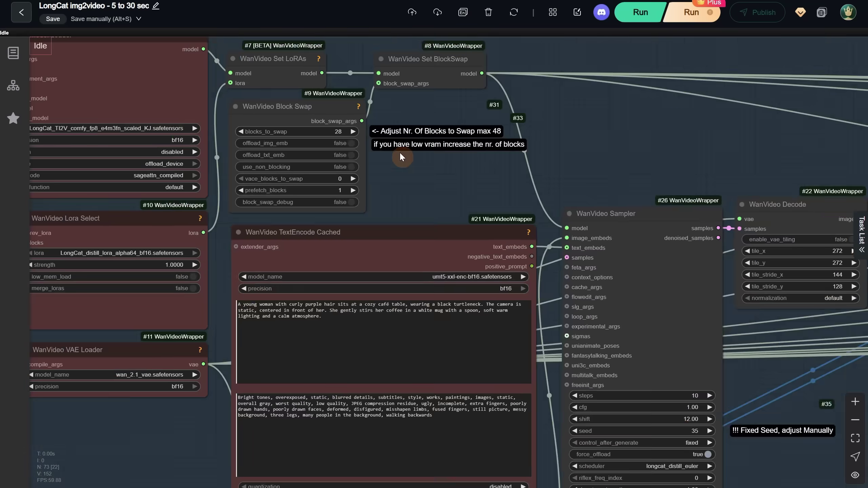
Move across the Scene 2 to 4 groups, selecting the Enable Scene 2 and Scene 3 nodes.
{"action": "left_click_drag", "start_coordinate": [649, 376], "coordinate": [113, 250]}
{"action": "left_click", "coordinate": [546, 454]}
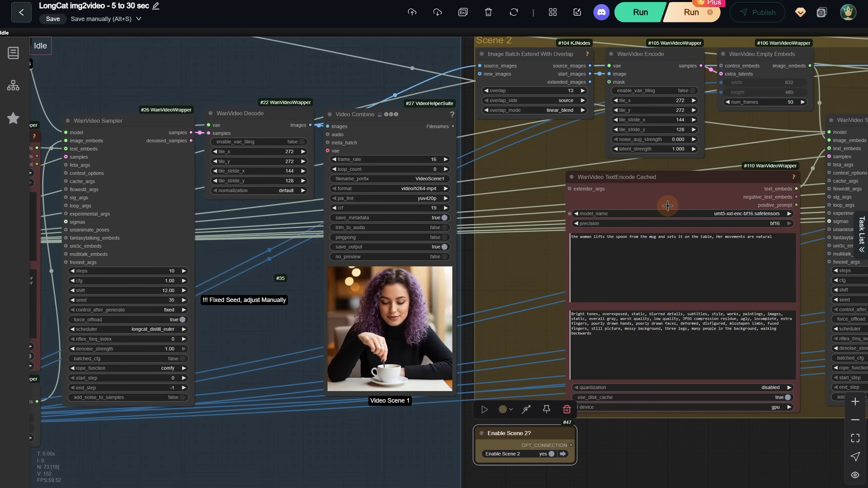
{"action": "scroll", "coordinate": [728, 409], "scroll_direction": "down", "scroll_amount": 5}
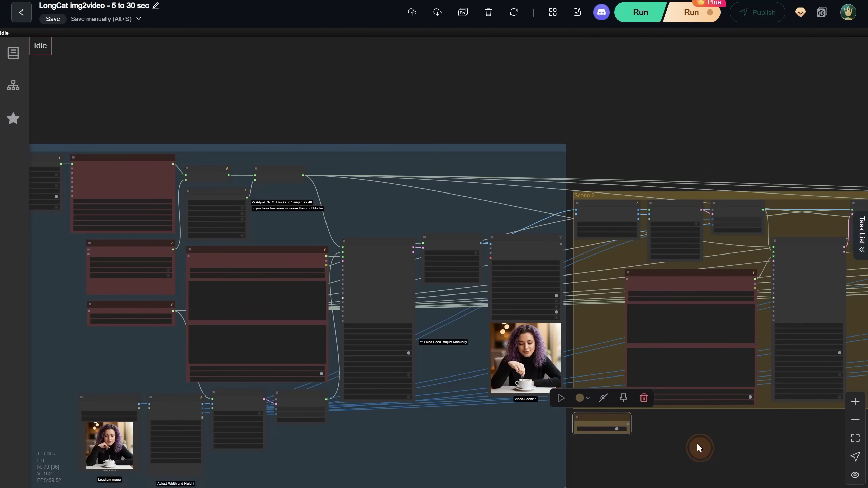
{"action": "left_click_drag", "start_coordinate": [701, 448], "coordinate": [447, 385]}
{"action": "left_click", "coordinate": [710, 338]}
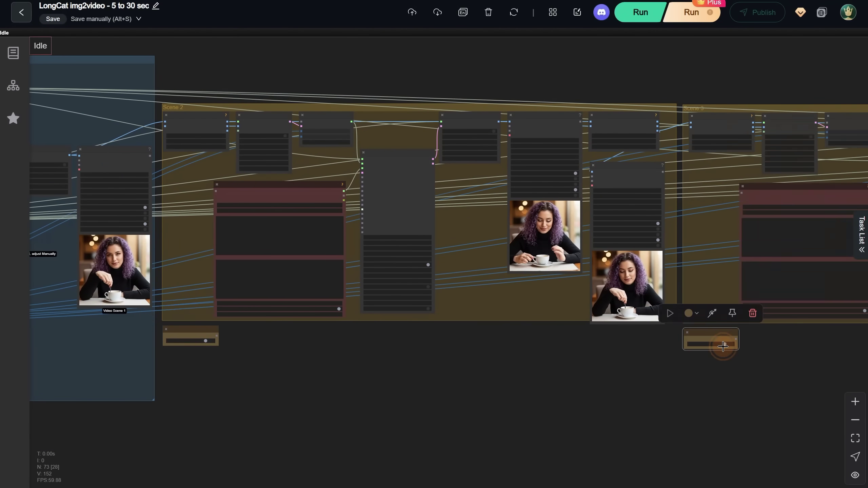
{"action": "left_click_drag", "start_coordinate": [704, 394], "coordinate": [341, 395]}
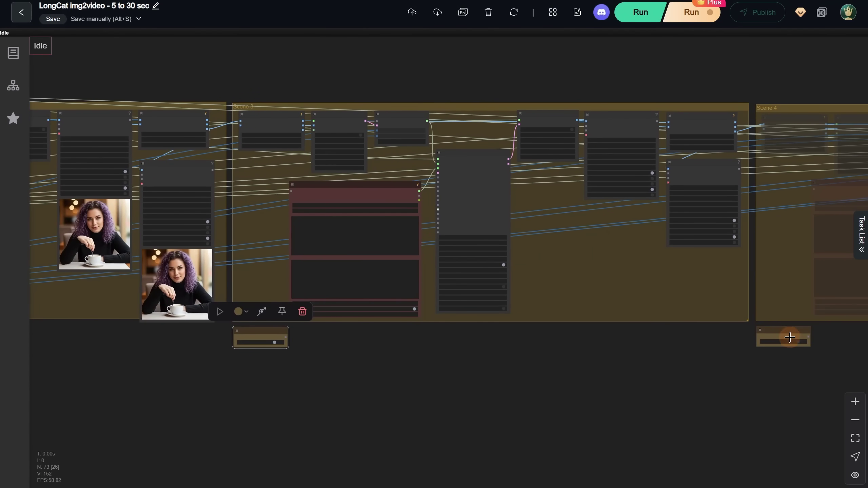
Select the Enable Scene 4 node and scroll through the earlier LongCat img2video task results.
{"action": "left_click", "coordinate": [796, 343]}
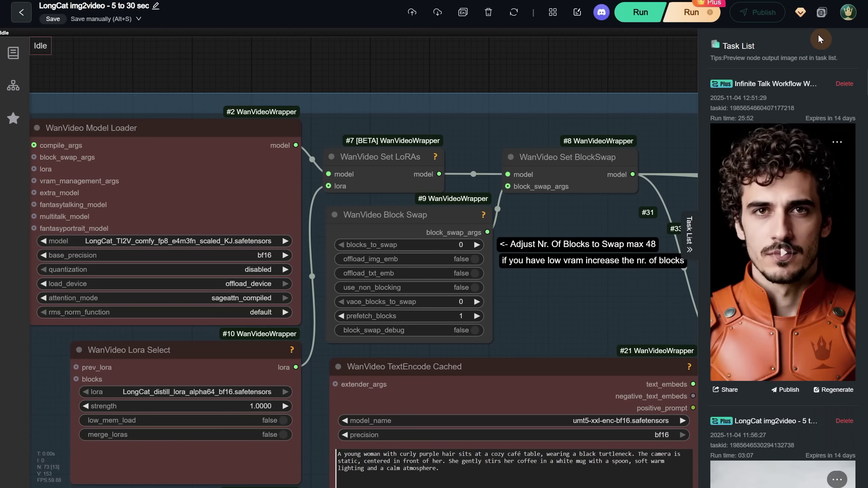
{"action": "scroll", "coordinate": [818, 80], "scroll_direction": "down", "scroll_amount": 10}
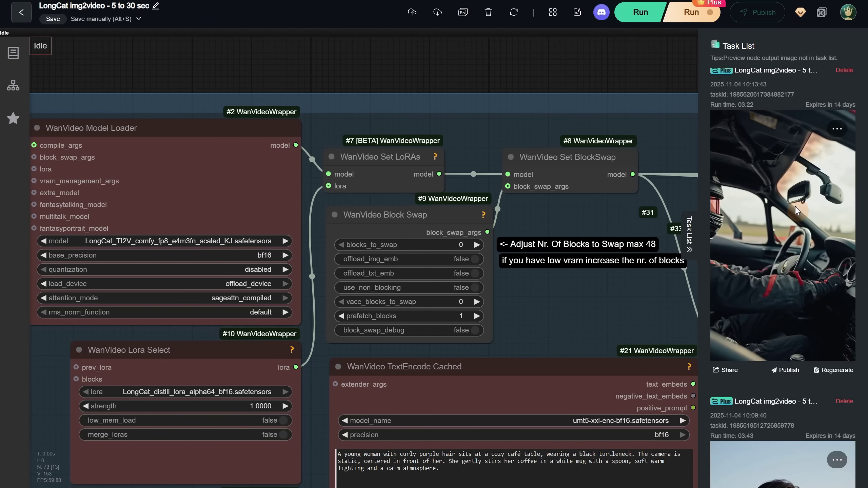
{"action": "scroll", "coordinate": [756, 131], "scroll_direction": "down", "scroll_amount": 15}
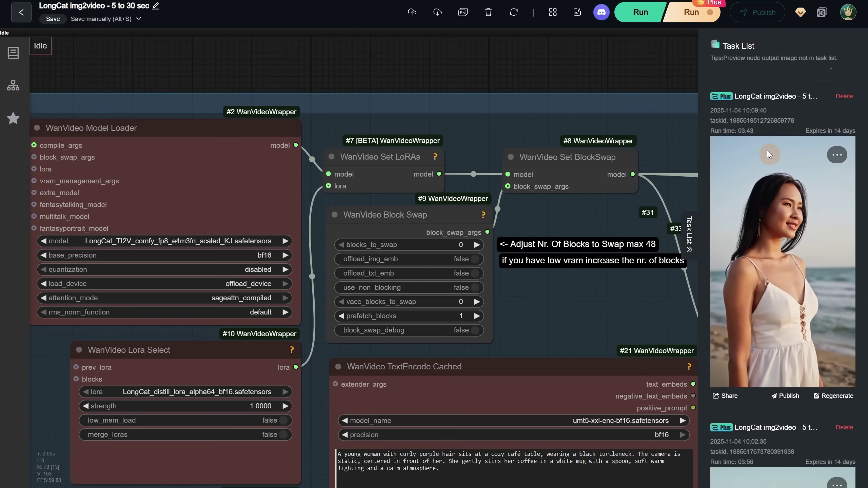
{"action": "scroll", "coordinate": [766, 151], "scroll_direction": "down", "scroll_amount": 10}
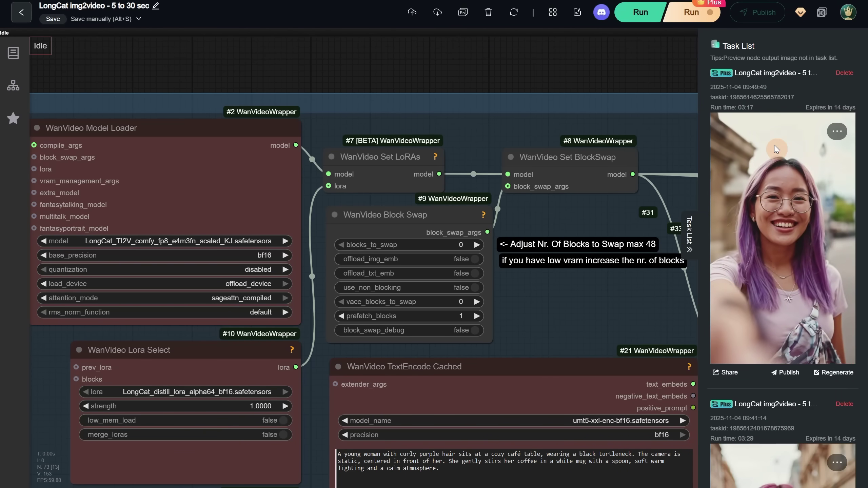